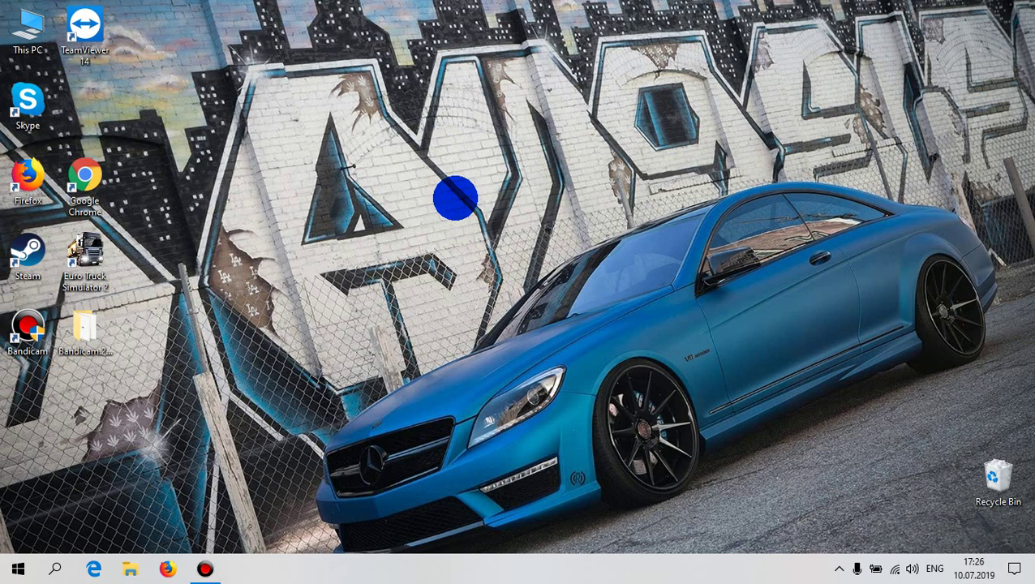
Open Firefox and go to ets2mp.com.
{"action": "left_click", "coordinate": [168, 568]}
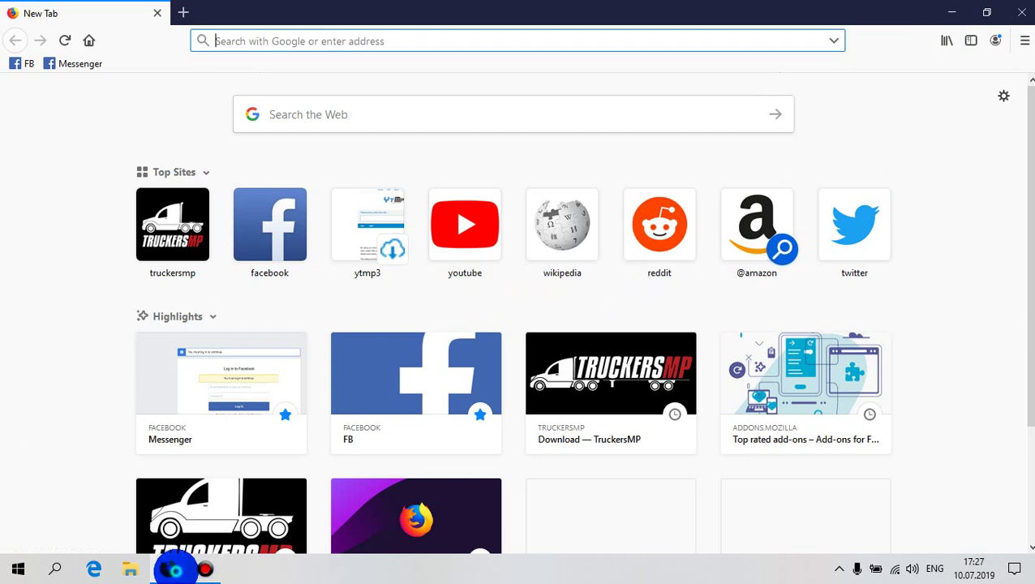
{"action": "left_click", "coordinate": [171, 568]}
{"action": "left_click", "coordinate": [173, 569]}
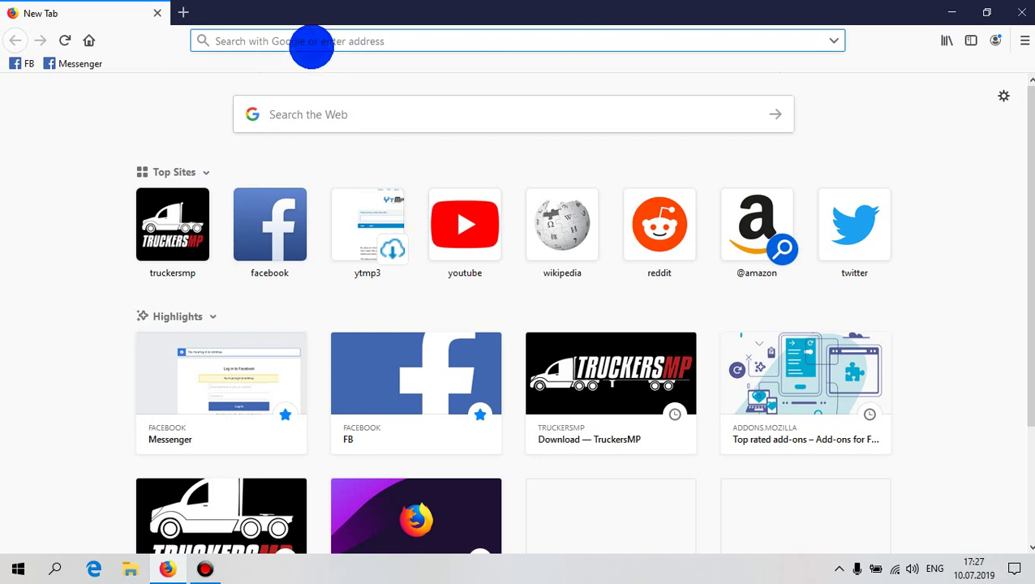
{"action": "type", "text": "et"}
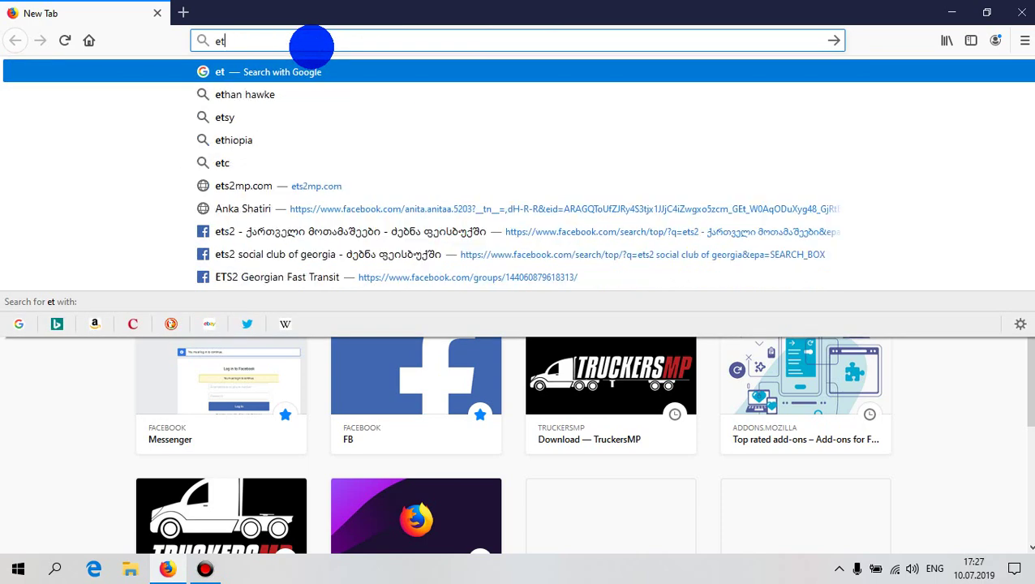
{"action": "type", "text": "s2mp"}
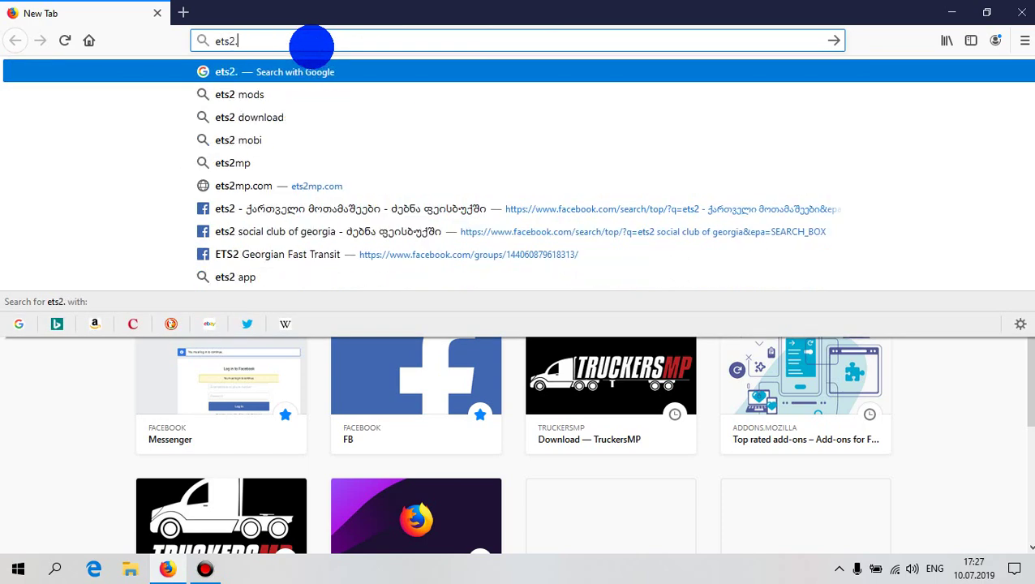
{"action": "type", "text": ".com"}
{"action": "key", "text": "Return"}
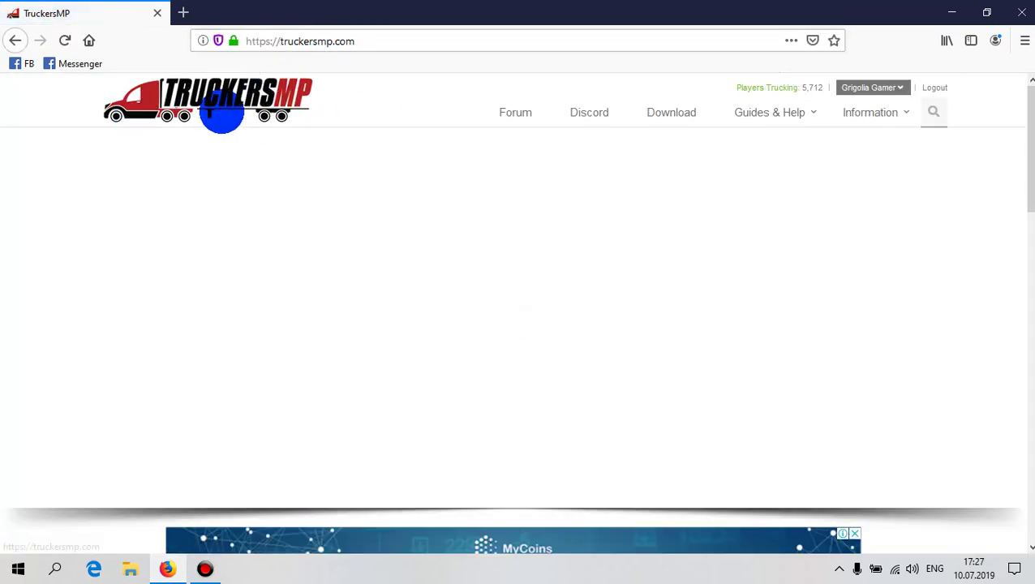
Open the Download page of the TruckersMP website.
{"action": "scroll", "coordinate": [221, 111], "scroll_direction": "down", "scroll_amount": 5}
{"action": "scroll", "coordinate": [222, 111], "scroll_direction": "up", "scroll_amount": 5}
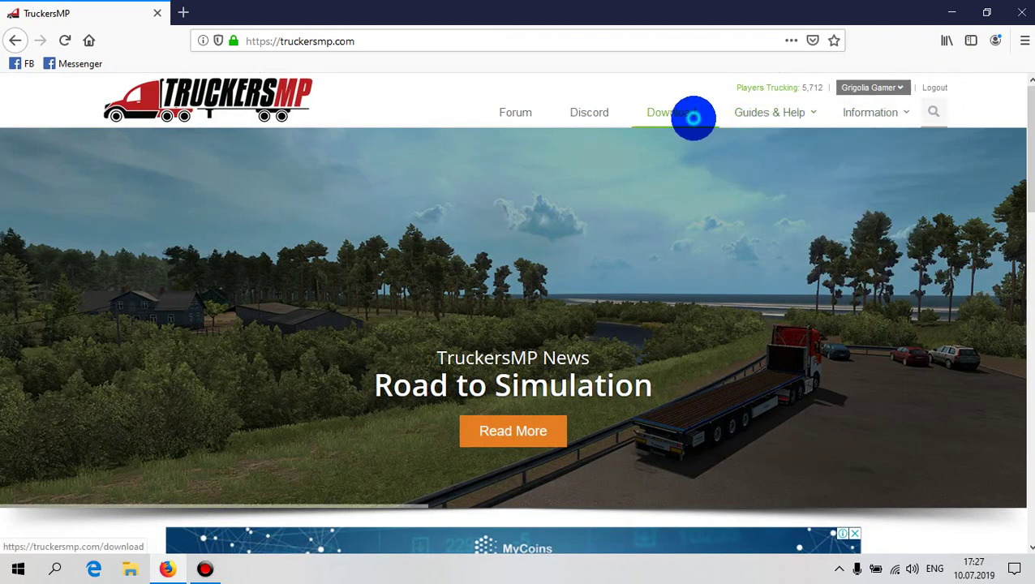
{"action": "left_click", "coordinate": [689, 114]}
Examine which ETS2 and ATS game versions the mod supports, highlighting each version number on the Download page.
{"action": "scroll", "coordinate": [700, 369], "scroll_direction": "down", "scroll_amount": 5}
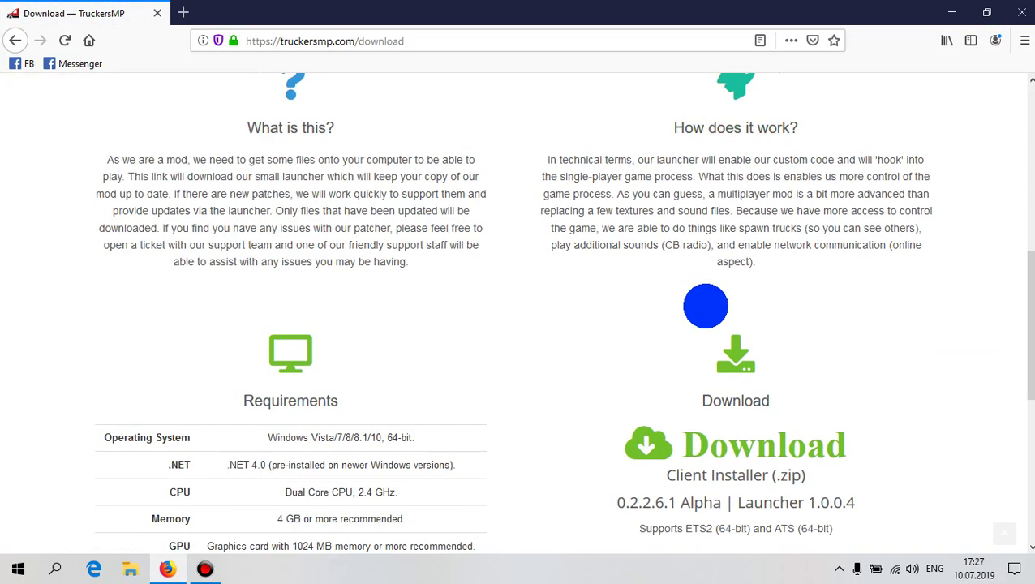
{"action": "scroll", "coordinate": [288, 307], "scroll_direction": "up", "scroll_amount": 5}
{"action": "left_click_drag", "start_coordinate": [173, 288], "coordinate": [258, 292]}
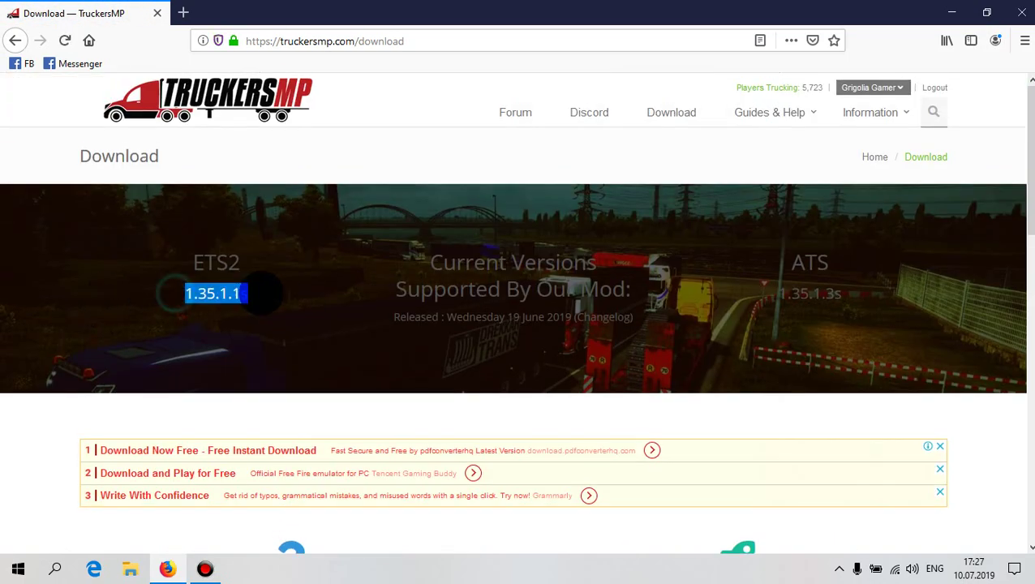
{"action": "left_click_drag", "start_coordinate": [784, 298], "coordinate": [890, 294]}
{"action": "left_click_drag", "start_coordinate": [198, 294], "coordinate": [256, 294]}
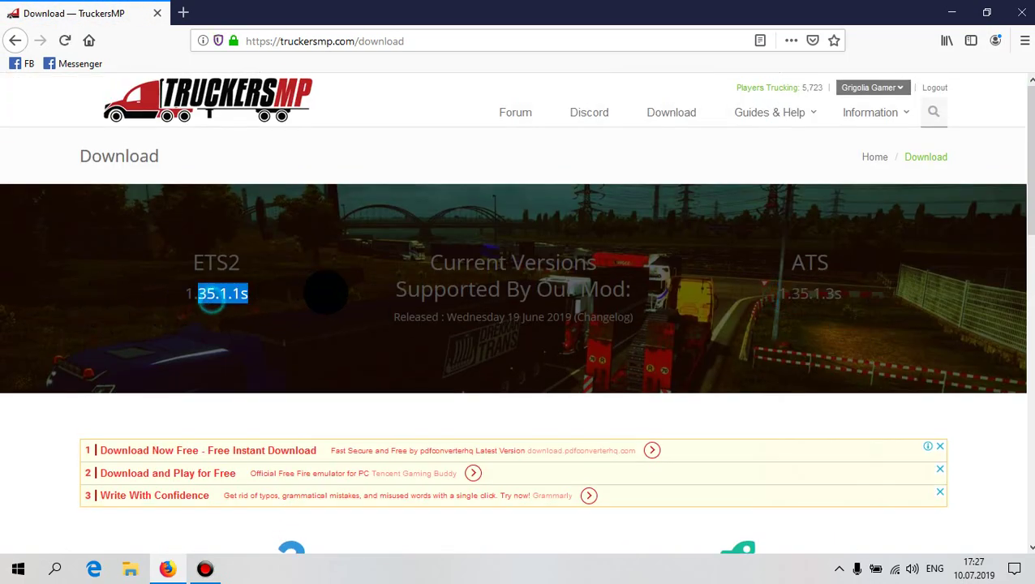
{"action": "left_click_drag", "start_coordinate": [791, 292], "coordinate": [847, 294]}
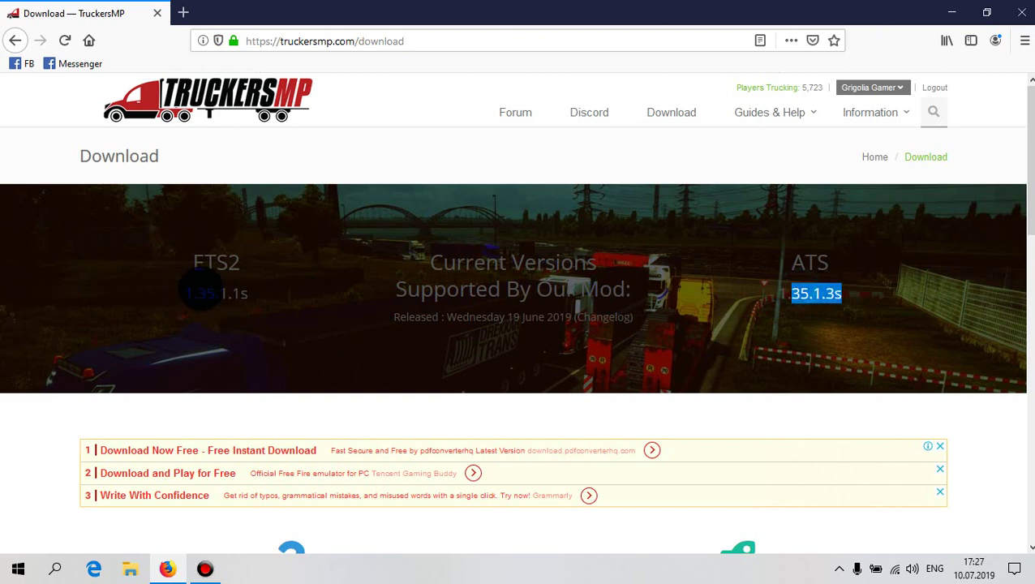
{"action": "left_click_drag", "start_coordinate": [194, 294], "coordinate": [271, 292]}
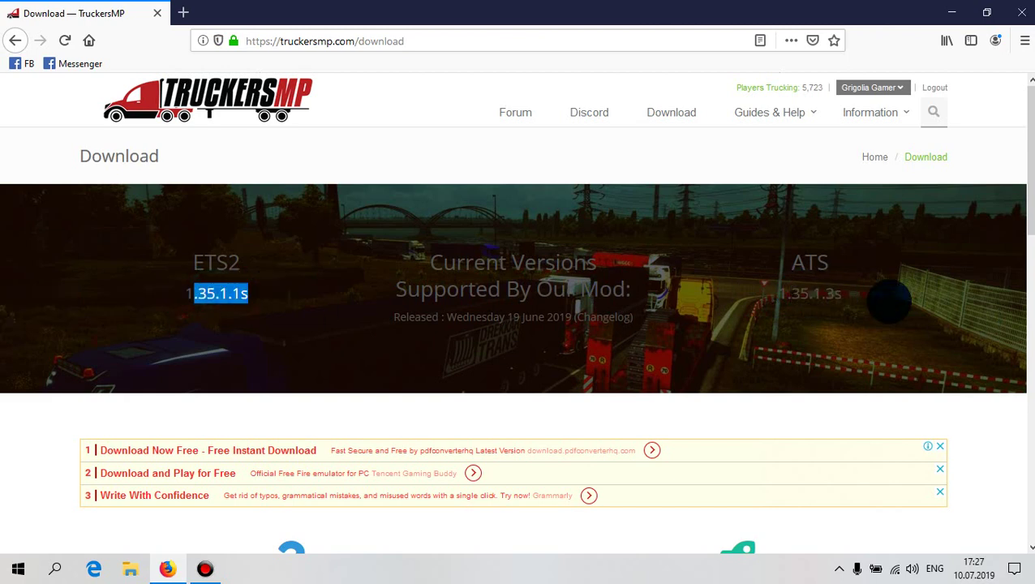
{"action": "left_click_drag", "start_coordinate": [791, 294], "coordinate": [844, 295]}
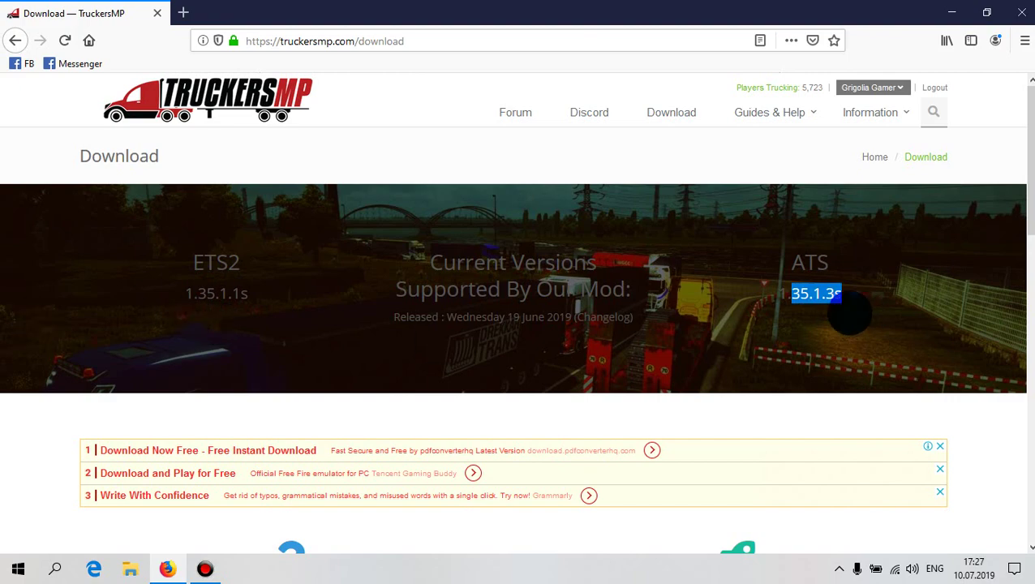
Download the client installer launcher_1004.zip and open it with WinRAR archiver.
{"action": "scroll", "coordinate": [961, 316], "scroll_direction": "down", "scroll_amount": 8}
{"action": "scroll", "coordinate": [933, 315], "scroll_direction": "up", "scroll_amount": 2}
{"action": "scroll", "coordinate": [933, 315], "scroll_direction": "up", "scroll_amount": 1}
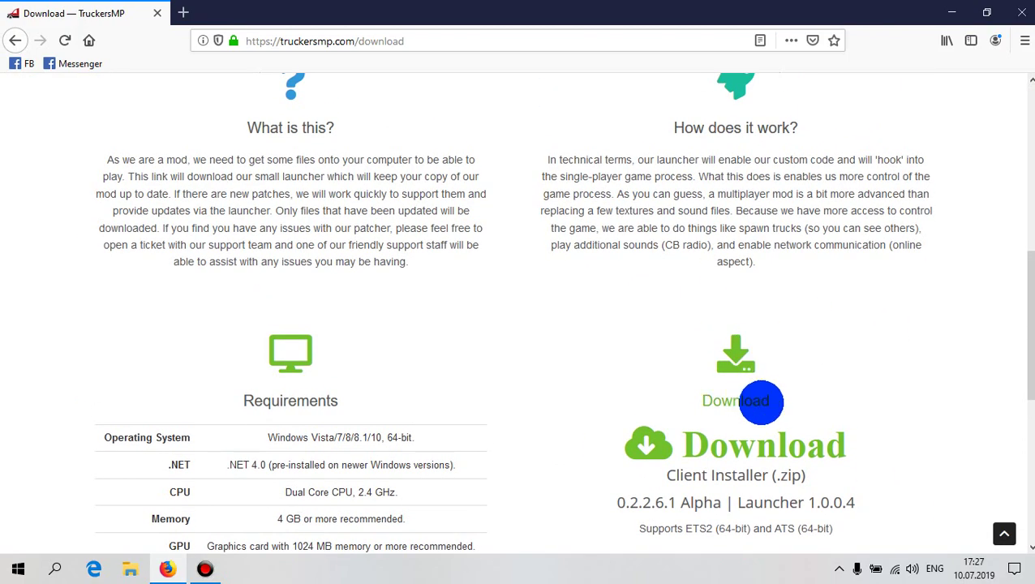
{"action": "left_click", "coordinate": [759, 444]}
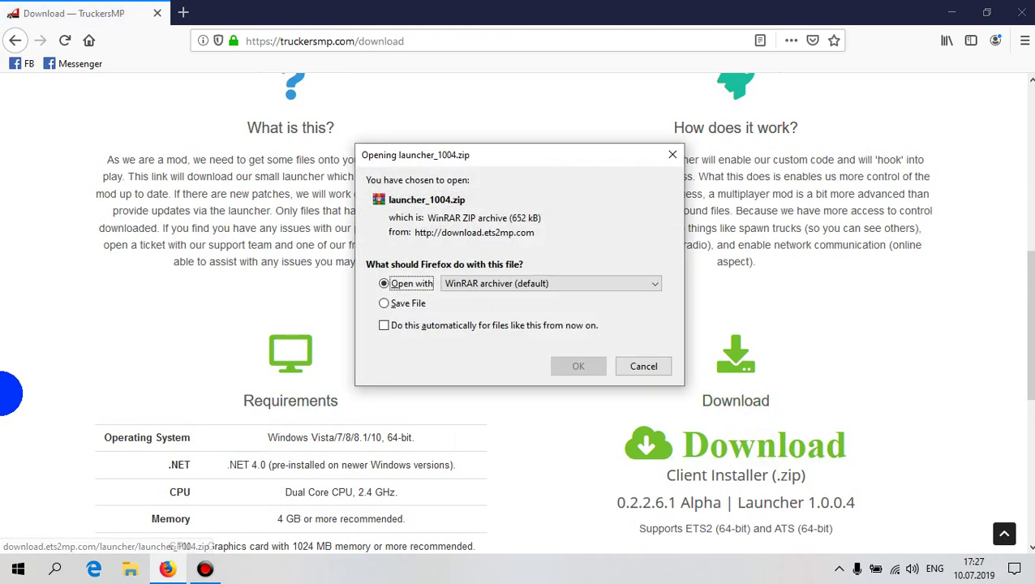
{"action": "left_click", "coordinate": [577, 366]}
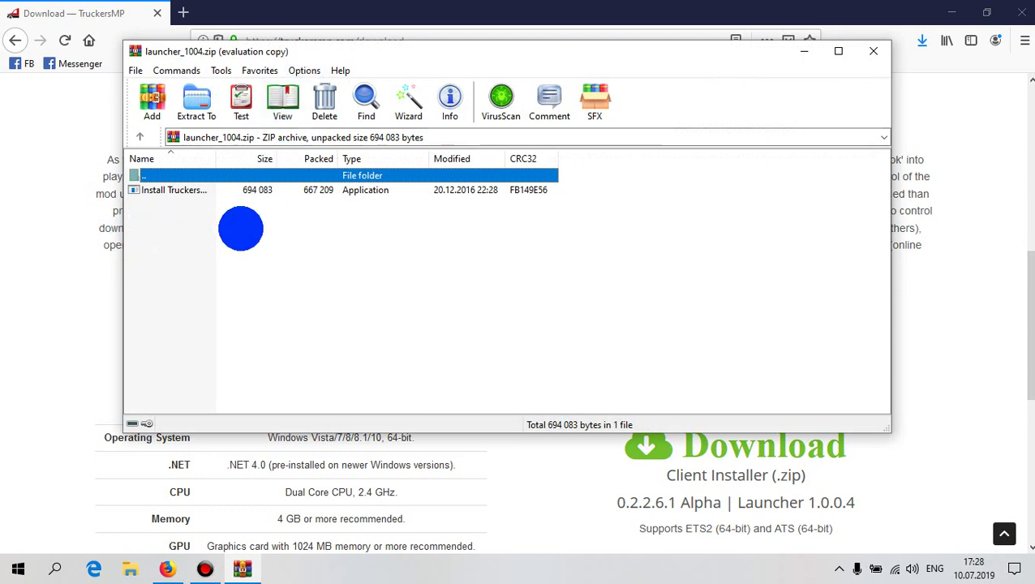
Run the TruckersMP installer application from the archive and accept its license agreement.
{"action": "left_click", "coordinate": [177, 189]}
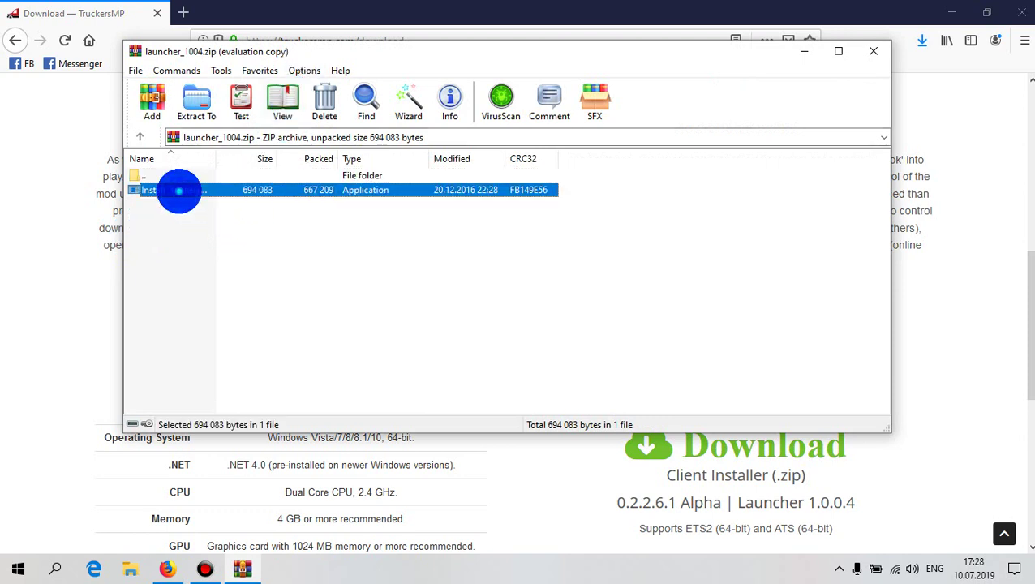
{"action": "double_click", "coordinate": [178, 189]}
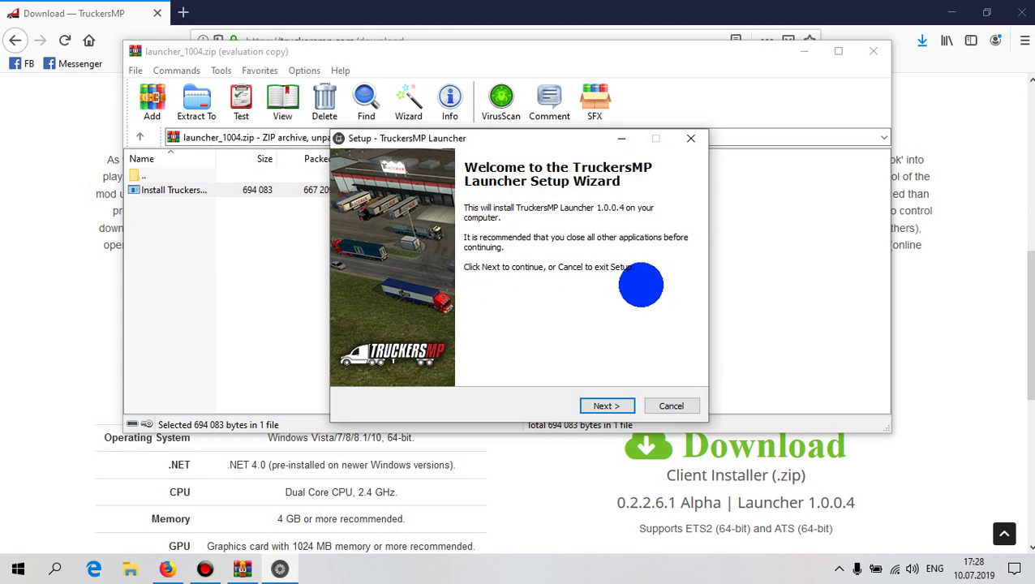
{"action": "left_click", "coordinate": [618, 407]}
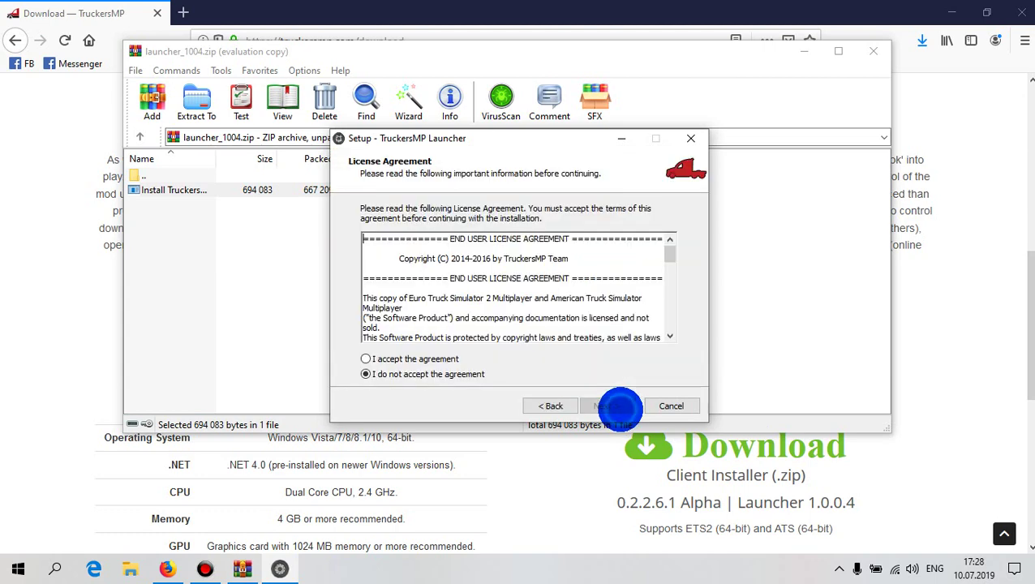
{"action": "left_click", "coordinate": [365, 358]}
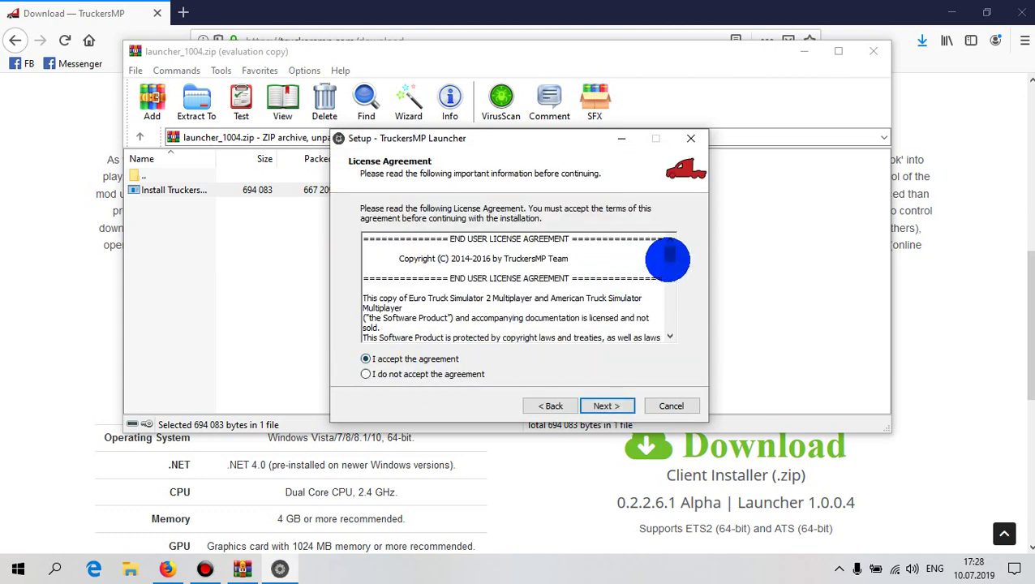
{"action": "left_click_drag", "start_coordinate": [667, 259], "coordinate": [709, 254]}
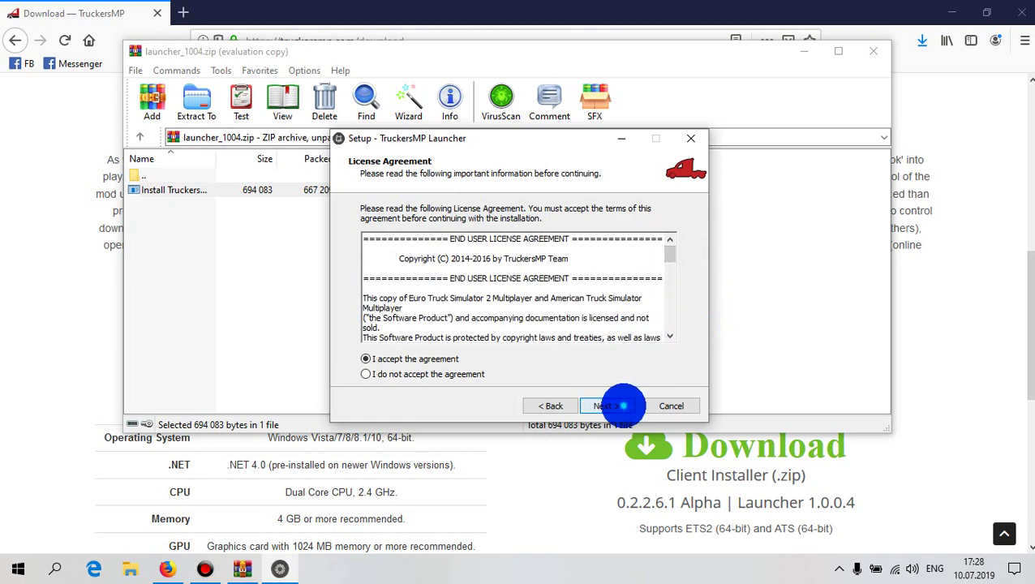
{"action": "left_click", "coordinate": [619, 406]}
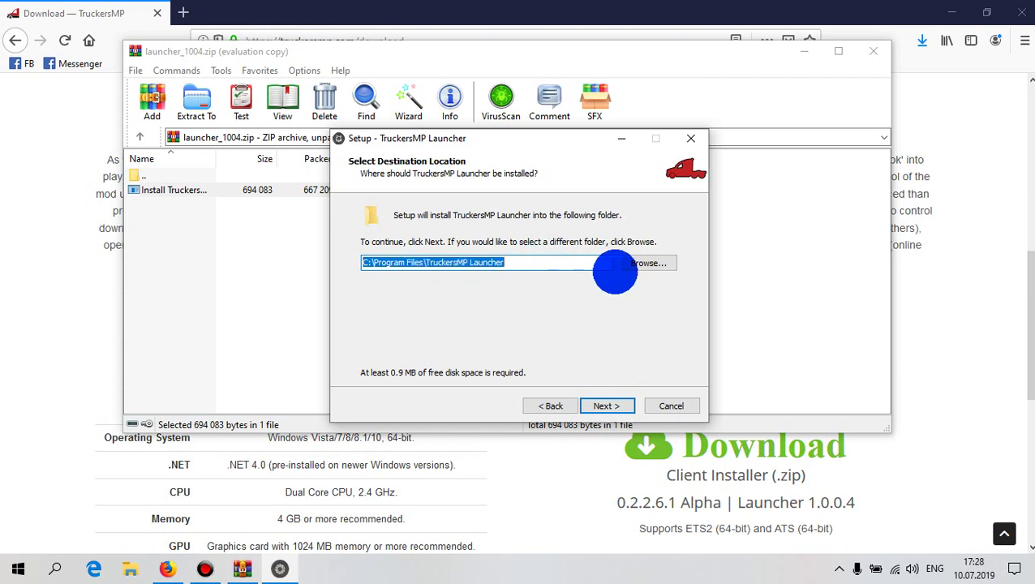
Look through the destination folder choices and keep C:\Program Files\TruckersMP Launcher as the installation location.
{"action": "left_click", "coordinate": [627, 268]}
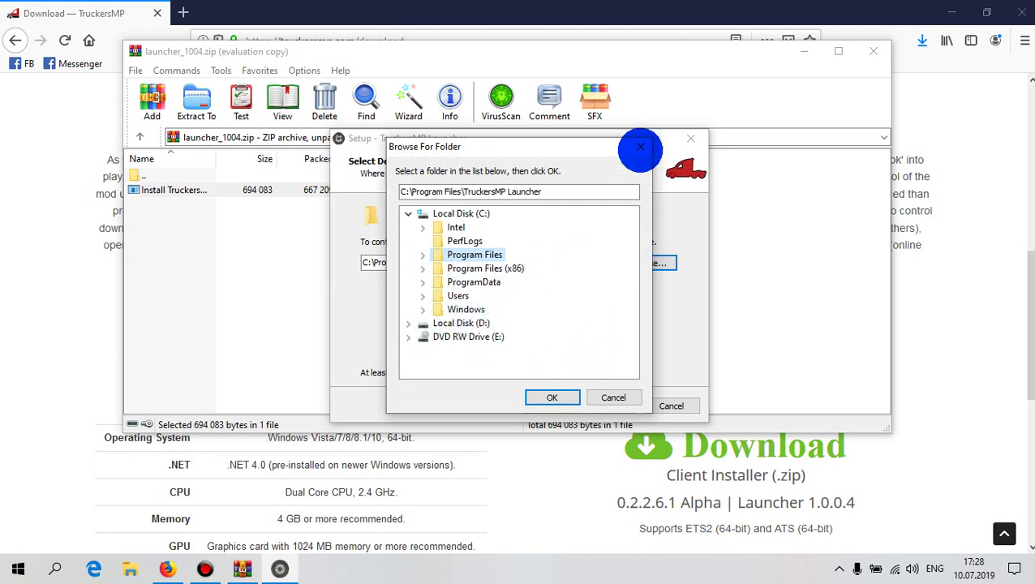
{"action": "left_click", "coordinate": [640, 147]}
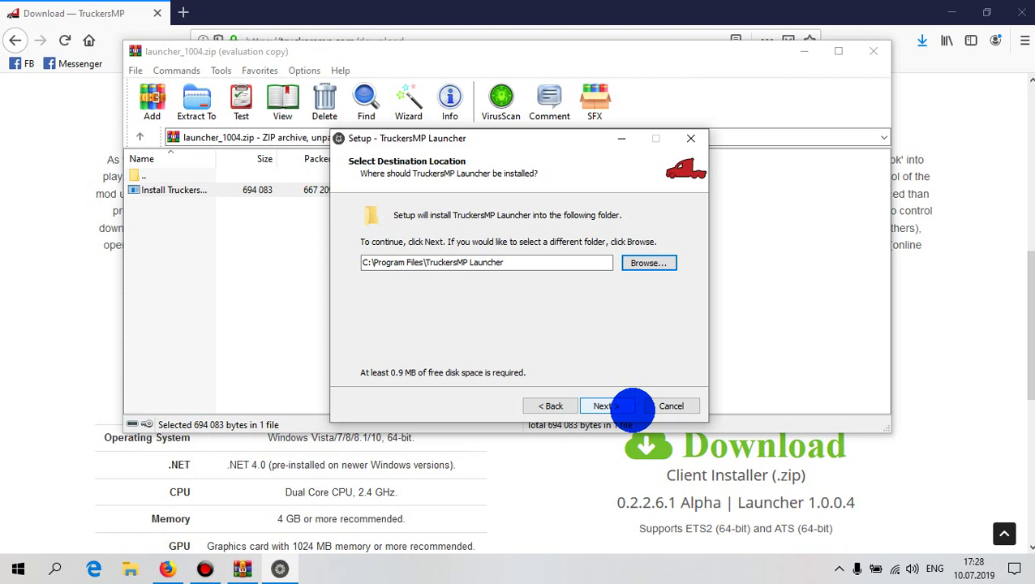
{"action": "left_click", "coordinate": [632, 409]}
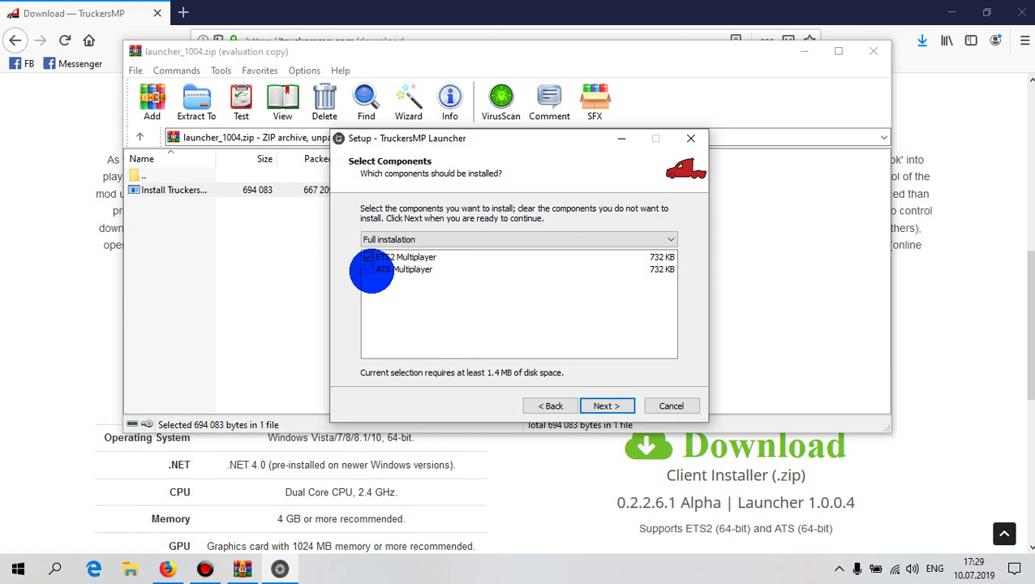
Select only the ETS2 Multiplayer component, leave ATS Multiplayer out, and continue to the game directory page.
{"action": "left_click", "coordinate": [369, 269]}
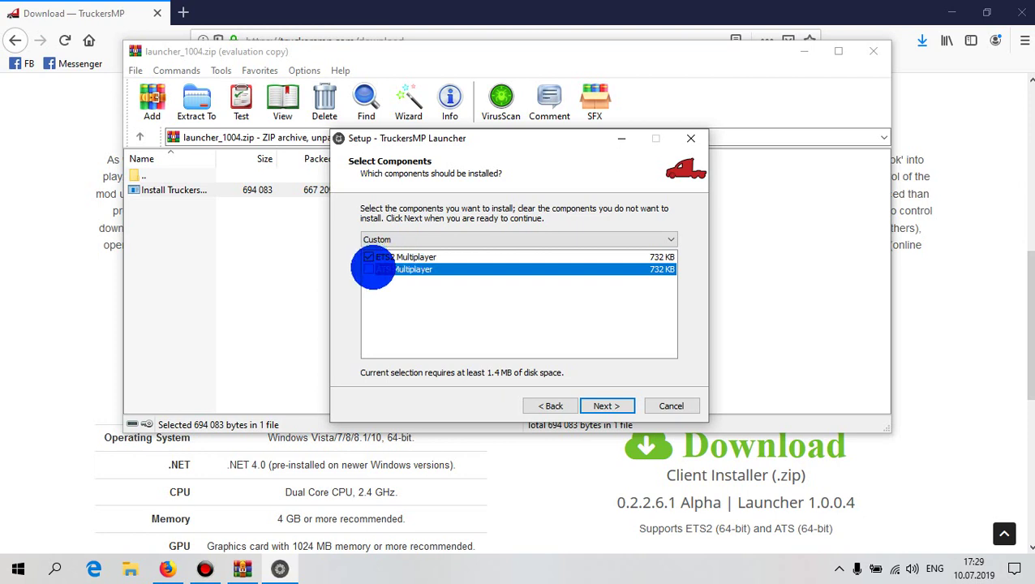
{"action": "left_click", "coordinate": [369, 269]}
{"action": "left_click", "coordinate": [369, 257]}
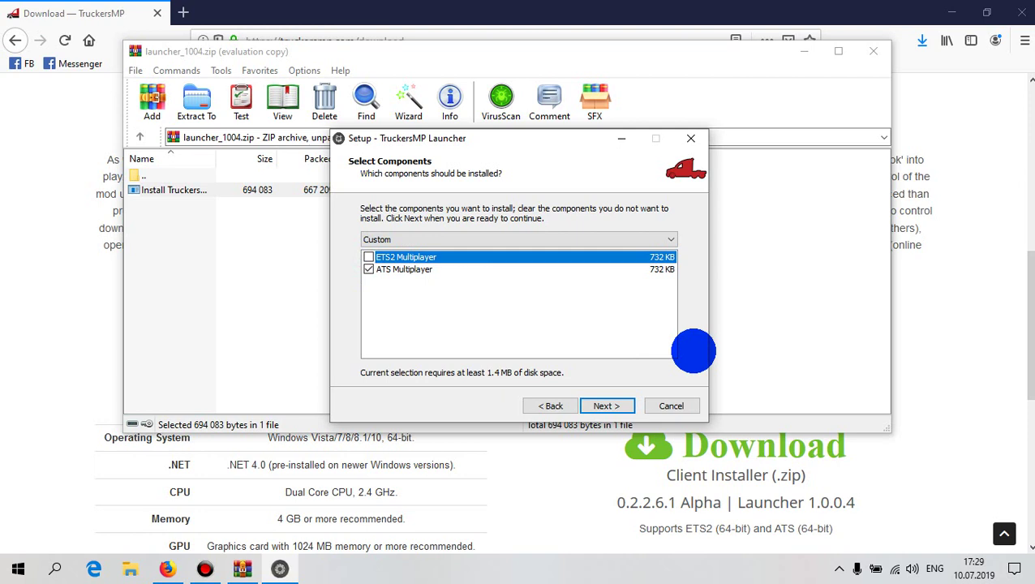
{"action": "left_click", "coordinate": [369, 258]}
{"action": "left_click", "coordinate": [369, 269]}
{"action": "left_click", "coordinate": [369, 257]}
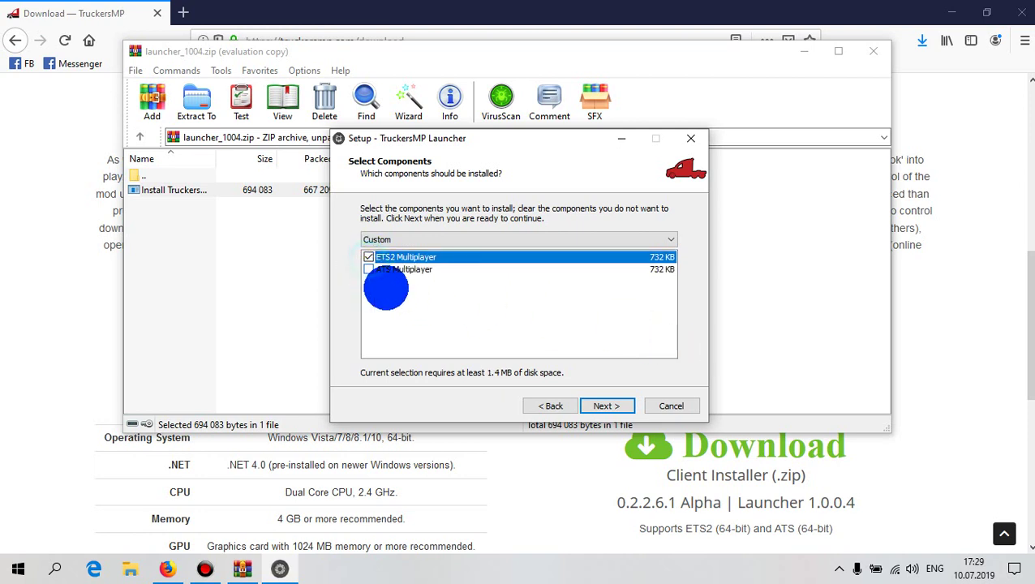
{"action": "left_click", "coordinate": [433, 295]}
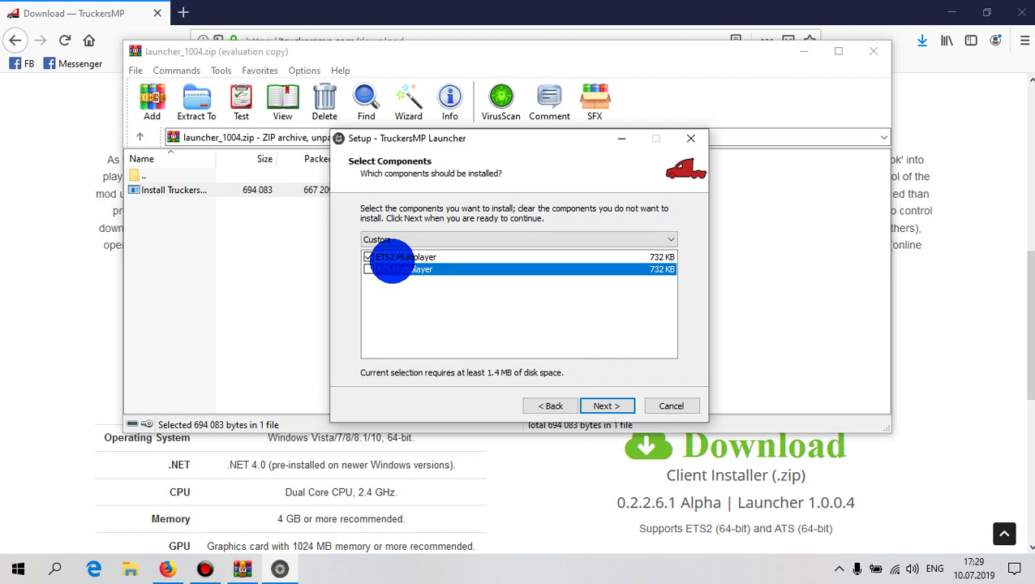
{"action": "left_click", "coordinate": [623, 406]}
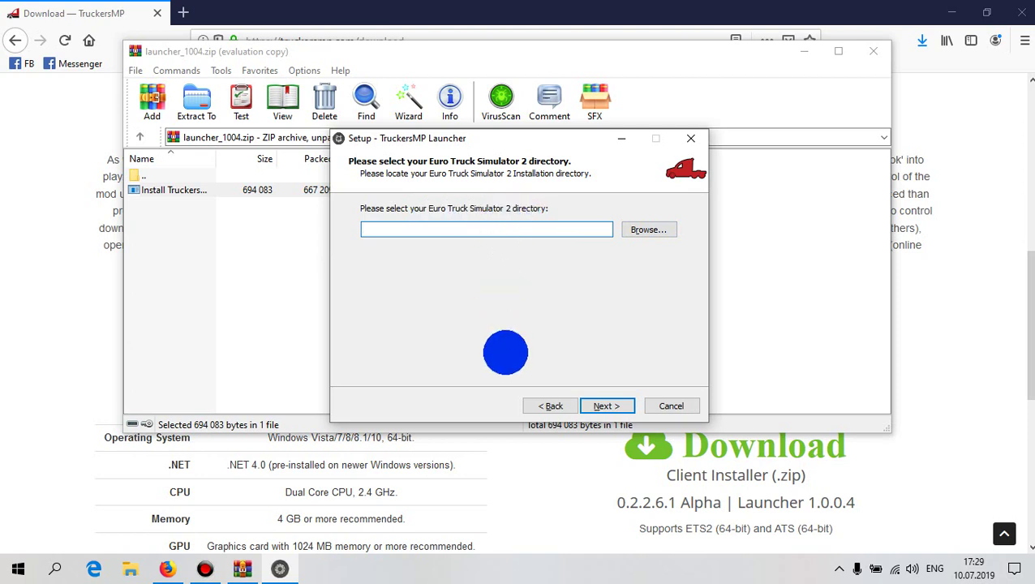
{"action": "key", "text": "alt+Tab"}
{"action": "key", "text": "alt+Tab"}
{"action": "key", "text": "alt+Tab"}
{"action": "key", "text": "alt+Tab"}
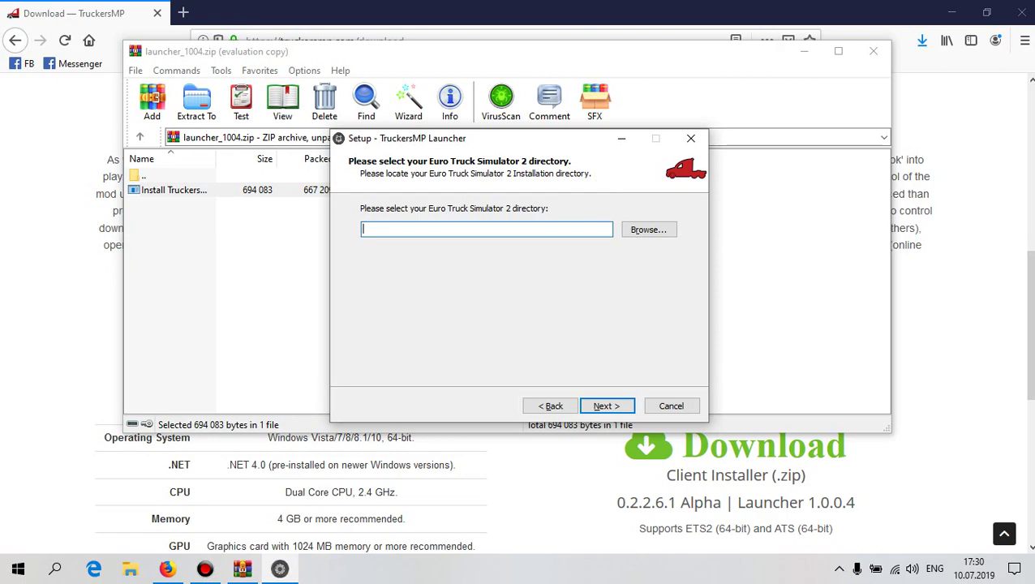
Show the Windows desktop and refresh it.
{"action": "key", "text": "super+d"}
{"action": "right_click", "coordinate": [534, 257]}
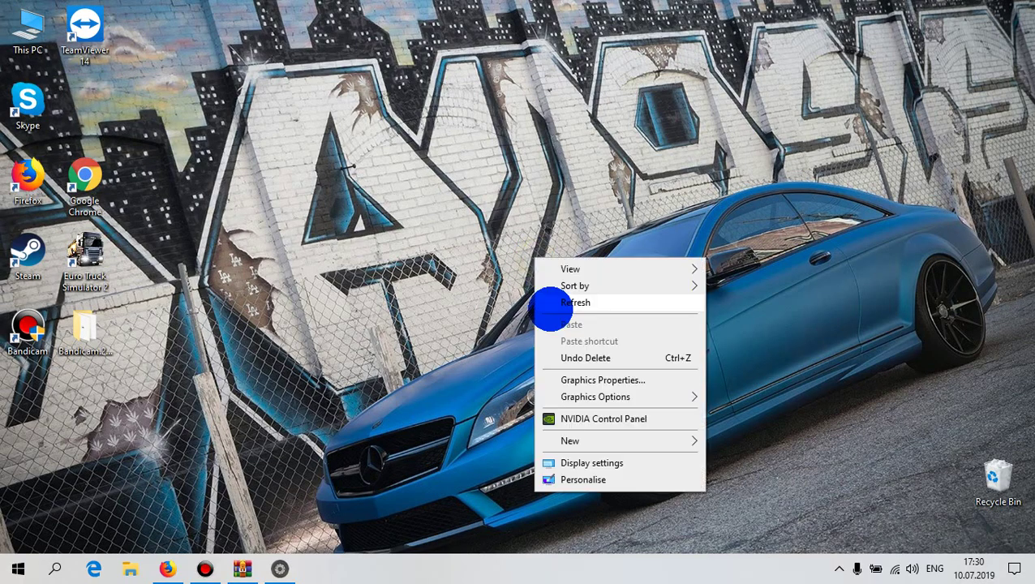
{"action": "left_click", "coordinate": [545, 302]}
{"action": "right_click", "coordinate": [367, 49]}
{"action": "left_click", "coordinate": [394, 106]}
{"action": "right_click", "coordinate": [393, 106]}
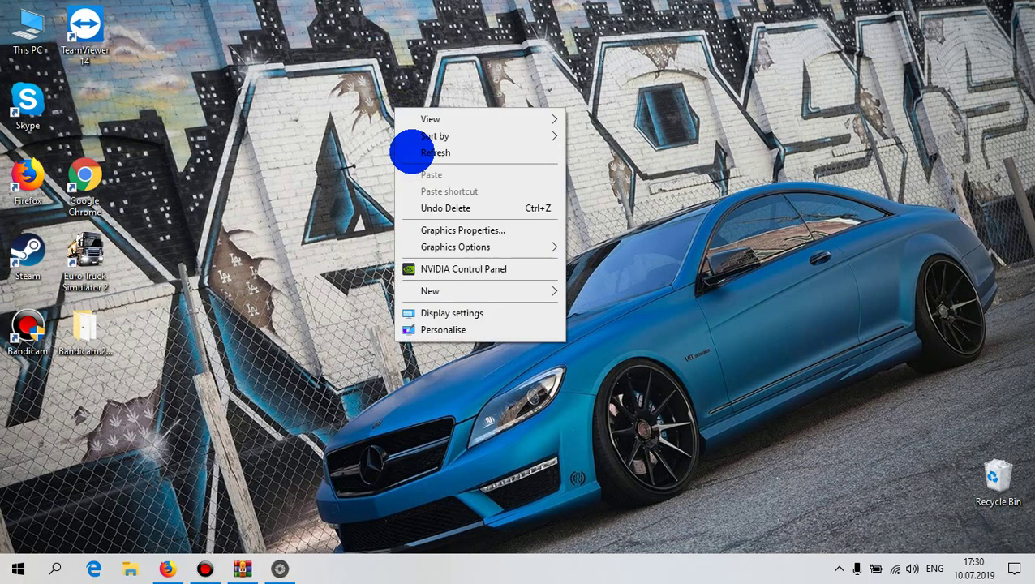
{"action": "left_click", "coordinate": [412, 152]}
Browse This PC to the game folder at C:\Program Files (x86)\Steam\steamapps\common\Euro Truck Simulator 2.
{"action": "double_click", "coordinate": [22, 22]}
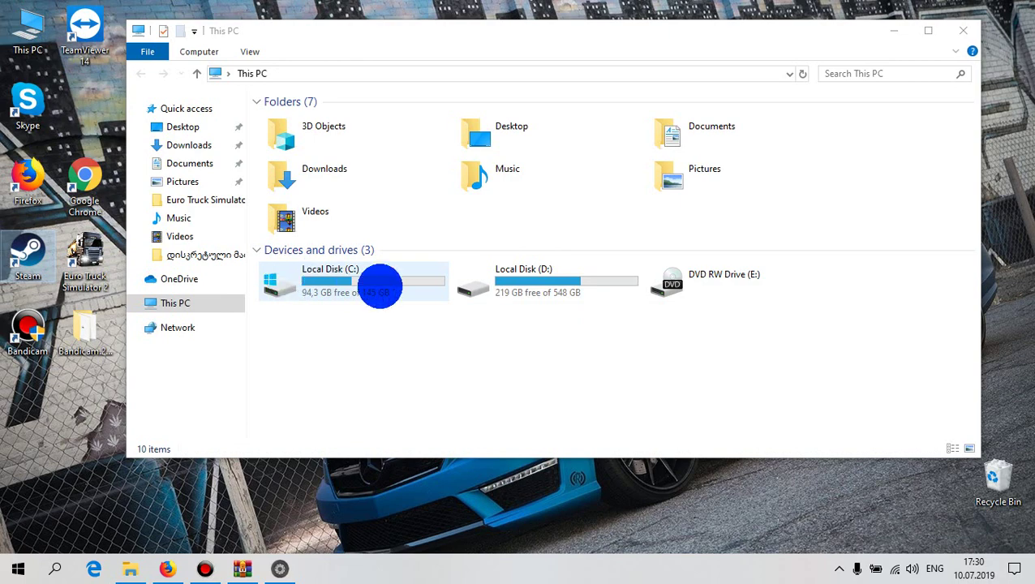
{"action": "double_click", "coordinate": [379, 285]}
{"action": "double_click", "coordinate": [398, 173]}
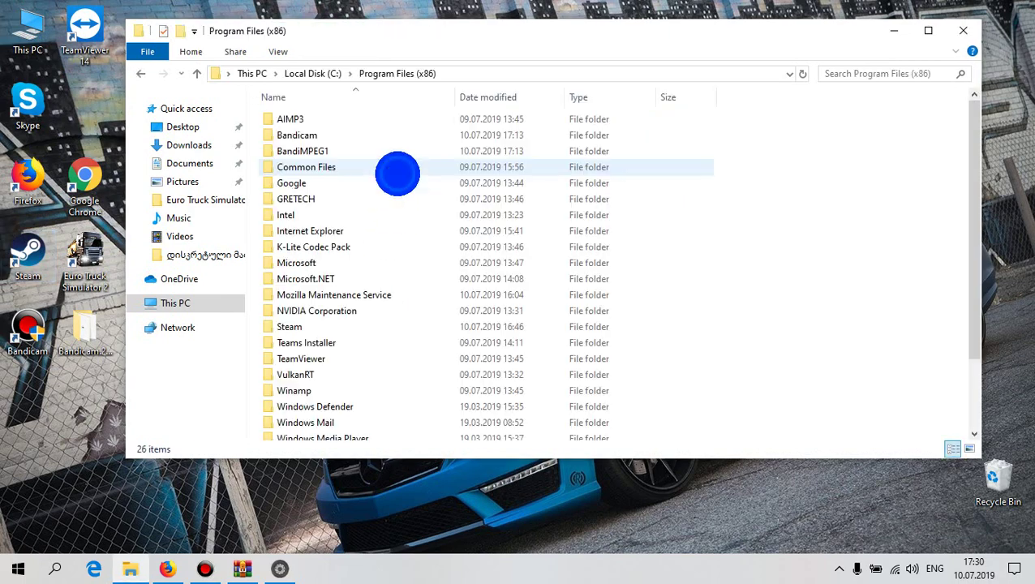
{"action": "double_click", "coordinate": [337, 328]}
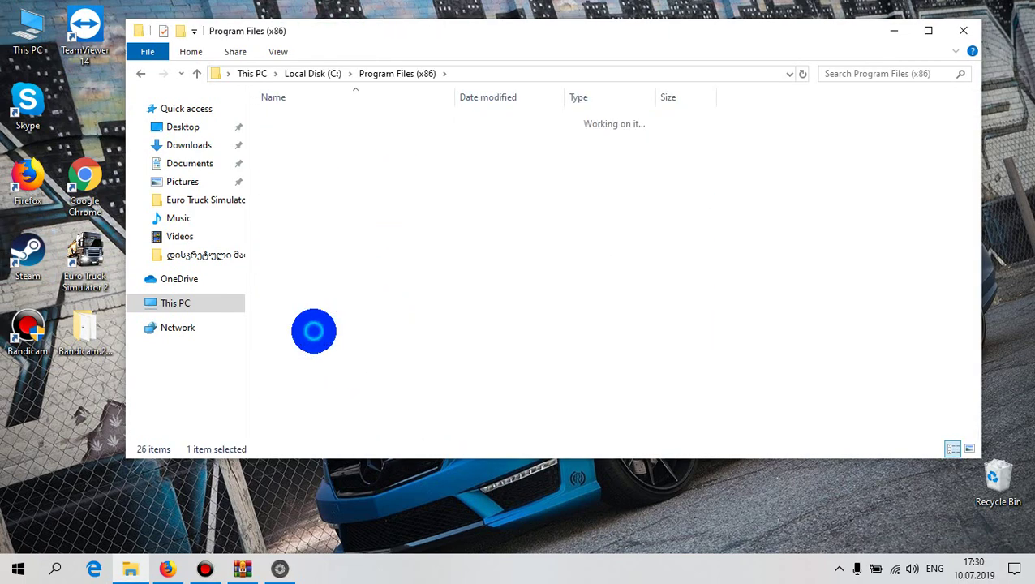
{"action": "left_click", "coordinate": [141, 73]}
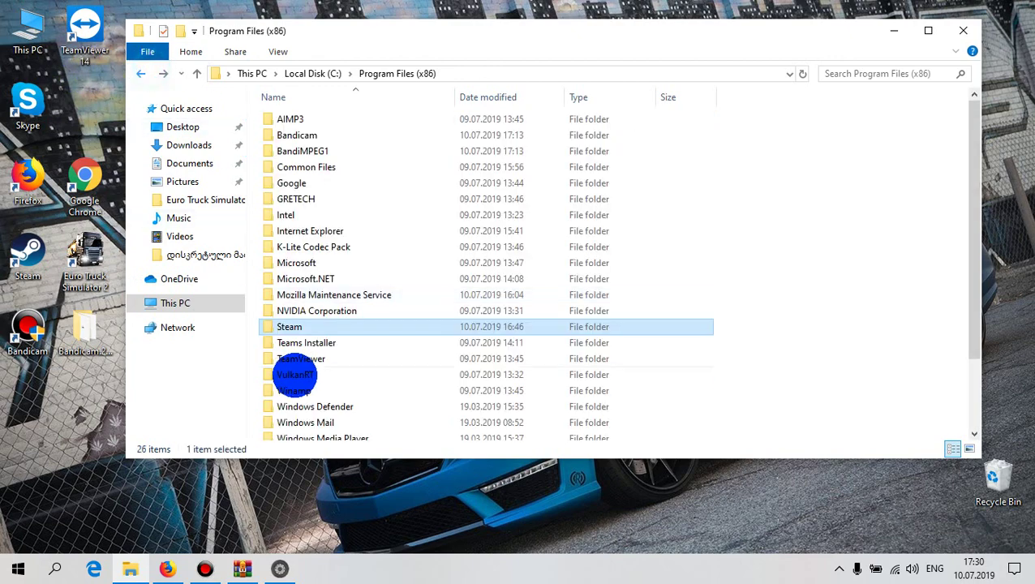
{"action": "double_click", "coordinate": [310, 328]}
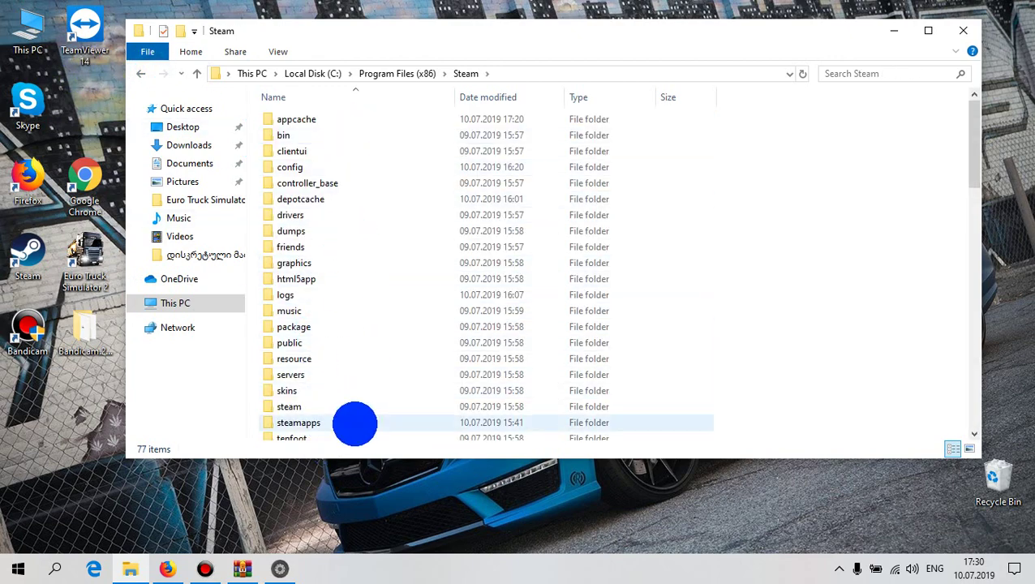
{"action": "left_click", "coordinate": [354, 423]}
{"action": "double_click", "coordinate": [355, 422]}
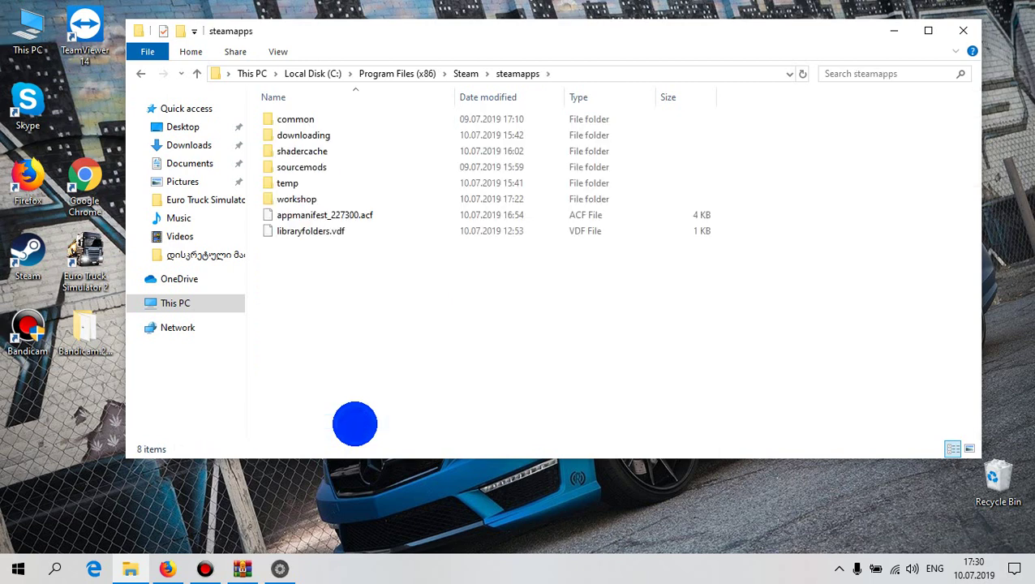
{"action": "double_click", "coordinate": [356, 116]}
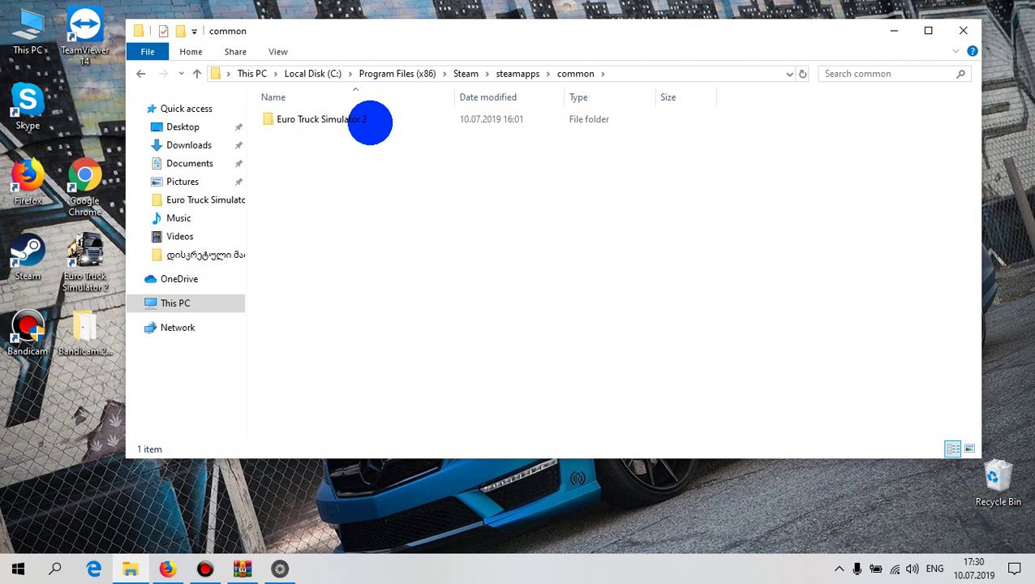
{"action": "double_click", "coordinate": [376, 118]}
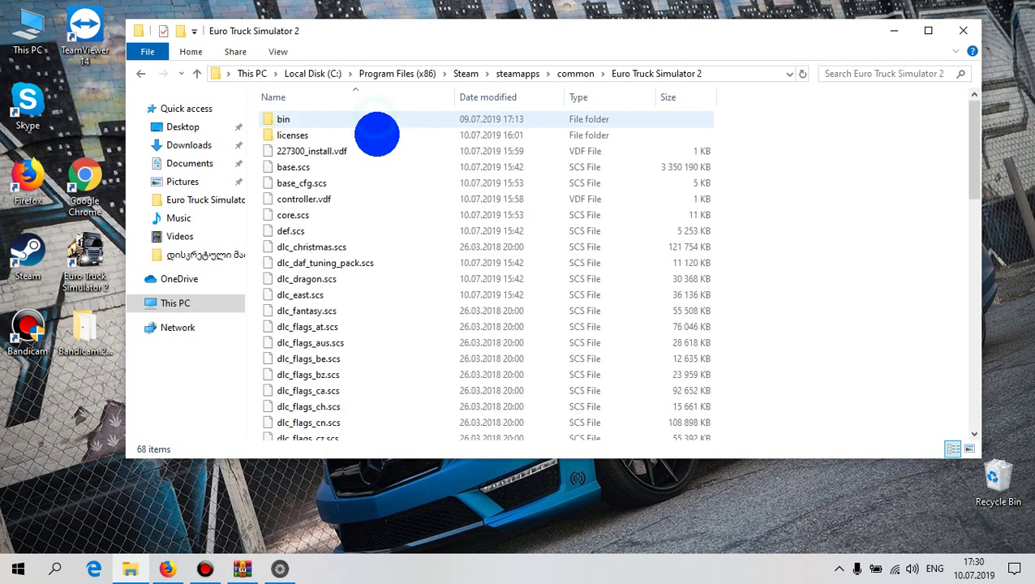
Go back to Program Files (x86), retrace the path through Steam, steamapps and common, and select the Euro Truck Simulator 2 folder.
{"action": "left_click", "coordinate": [145, 77]}
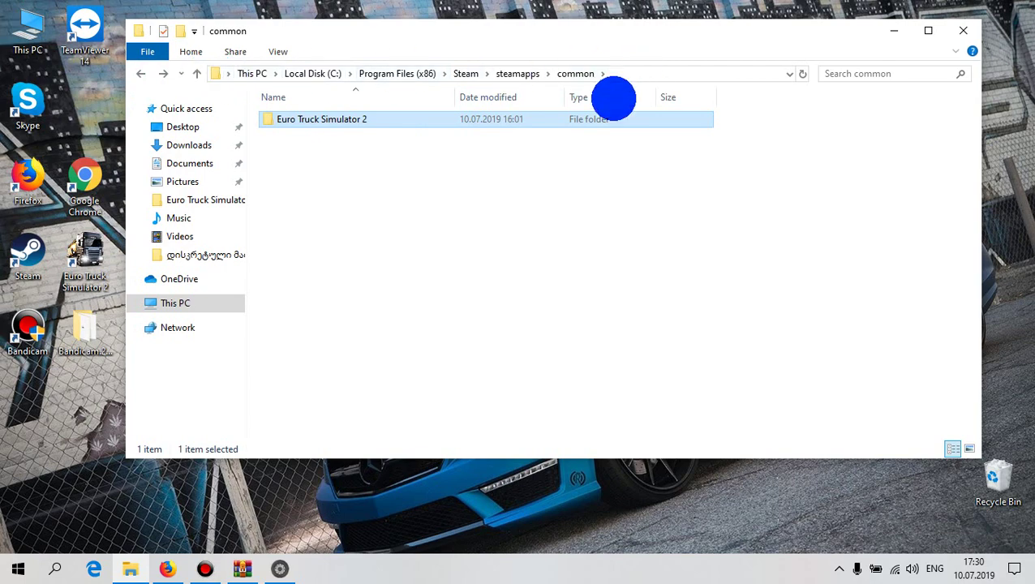
{"action": "left_click", "coordinate": [146, 77]}
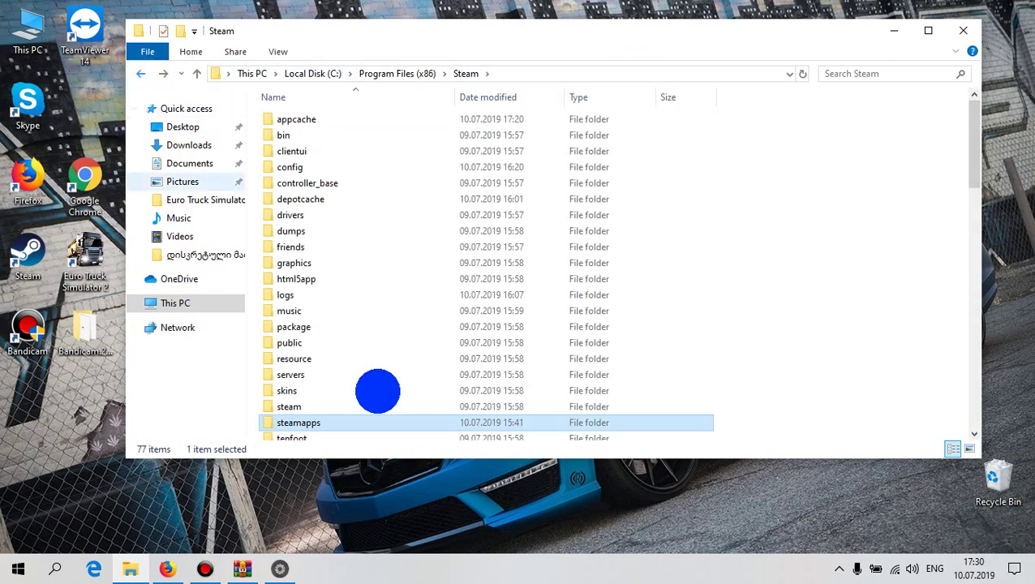
{"action": "left_click", "coordinate": [146, 75]}
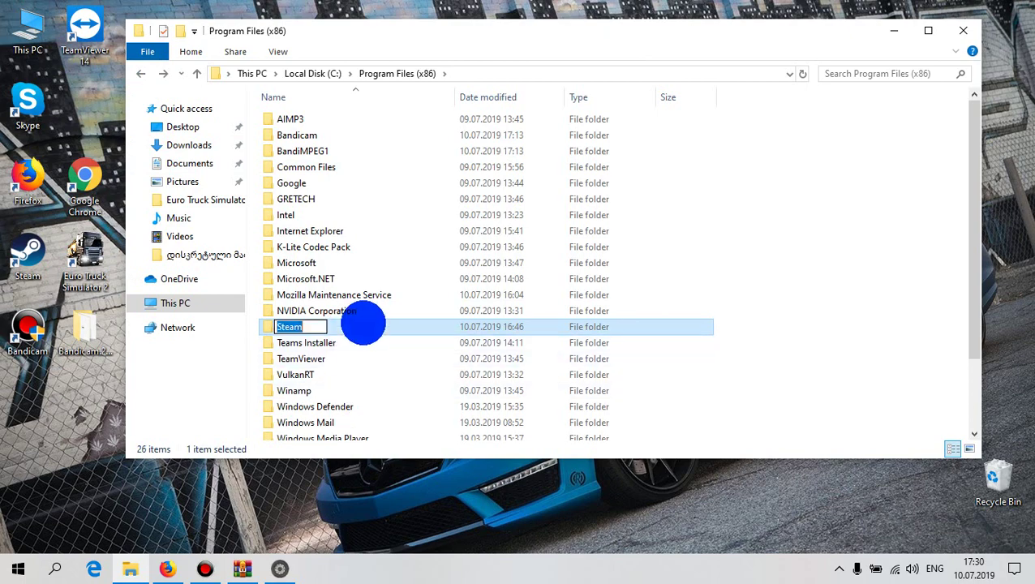
{"action": "double_click", "coordinate": [362, 325]}
{"action": "double_click", "coordinate": [342, 426]}
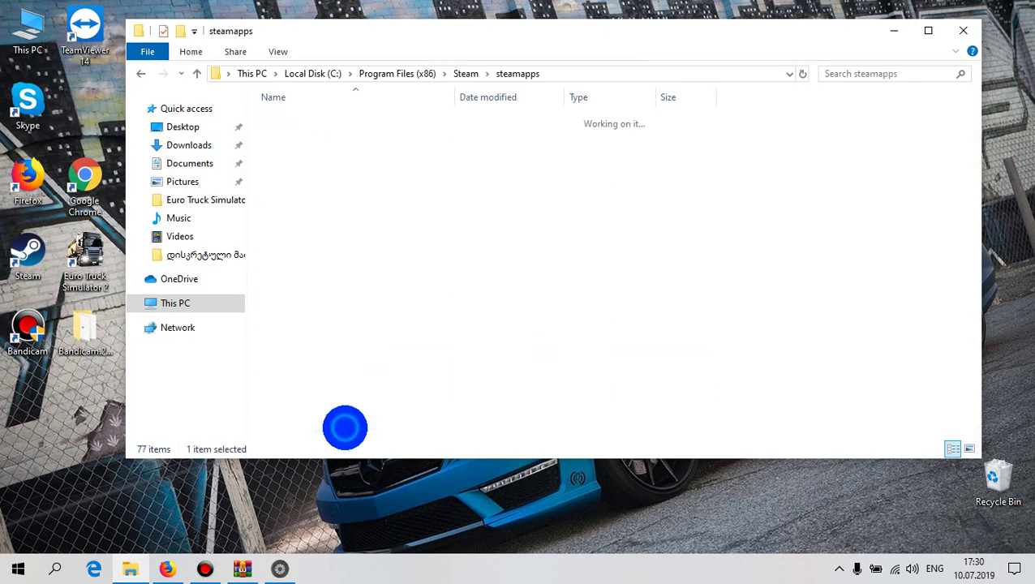
{"action": "double_click", "coordinate": [413, 118]}
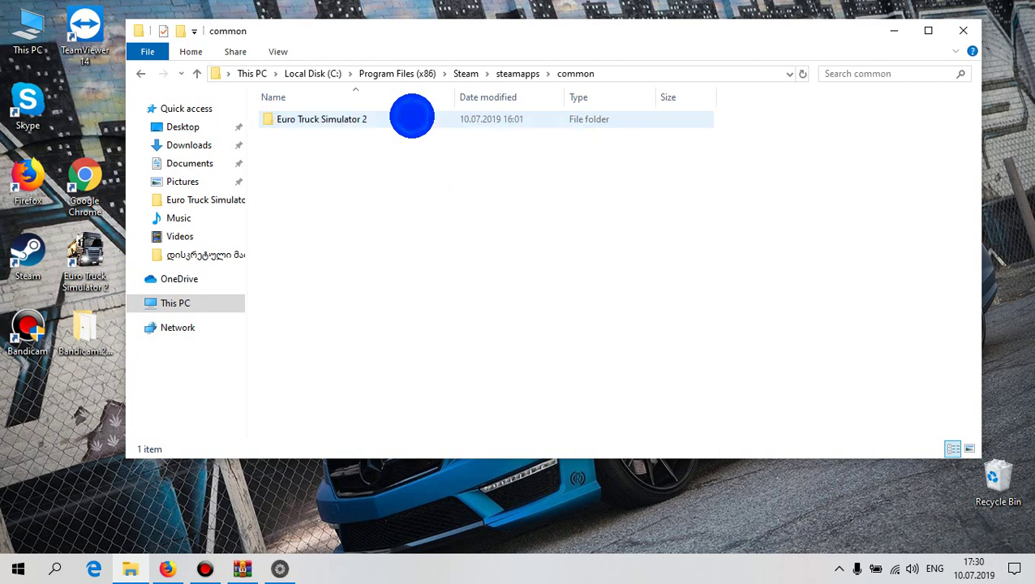
{"action": "left_click", "coordinate": [412, 119]}
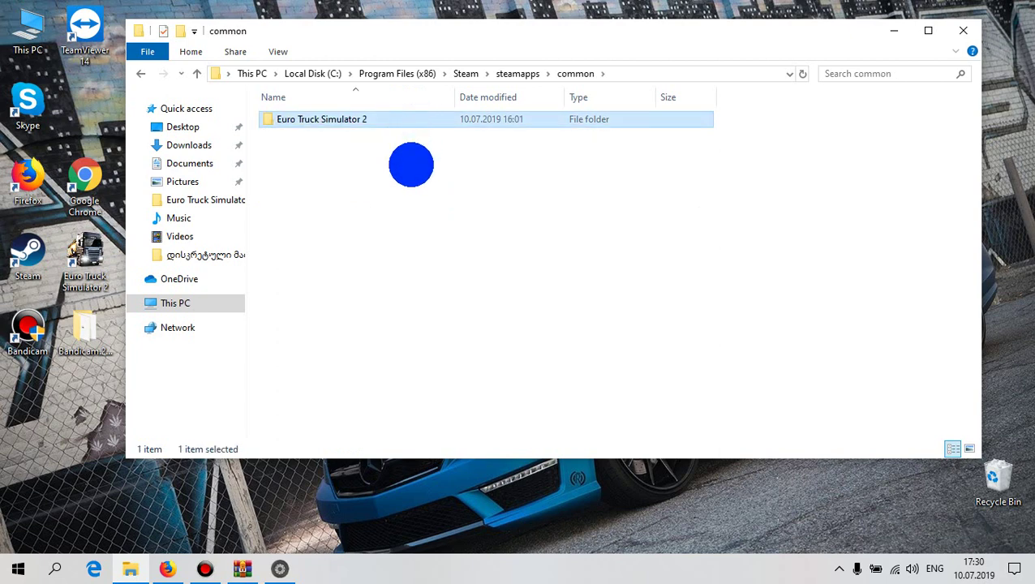
Return to the TruckersMP setup and select C:\Program Files (x86)\Steam\steamapps\common\Euro Truck Simulator 2 in its folder browser.
{"action": "left_click", "coordinate": [278, 568]}
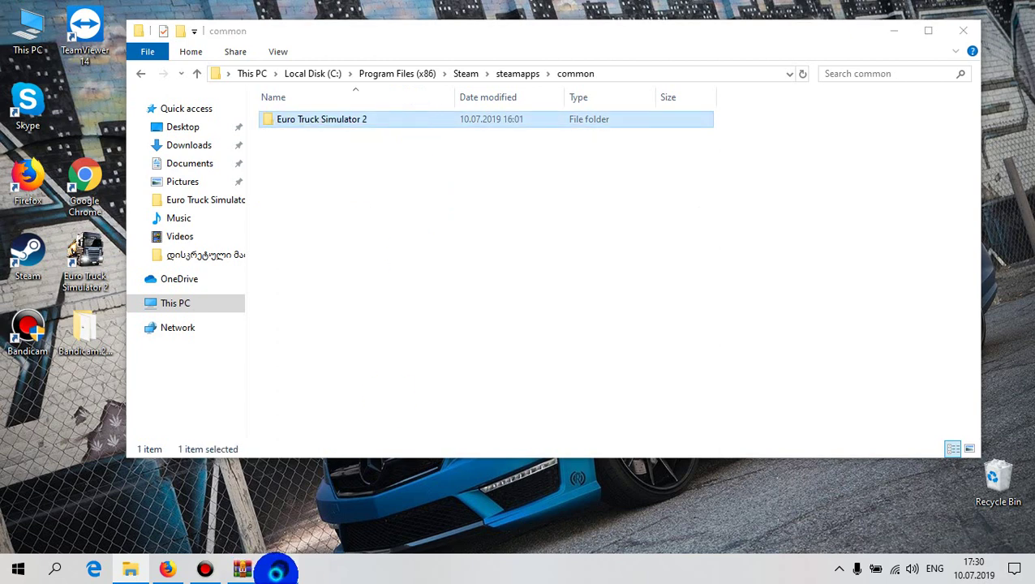
{"action": "left_click", "coordinate": [664, 234]}
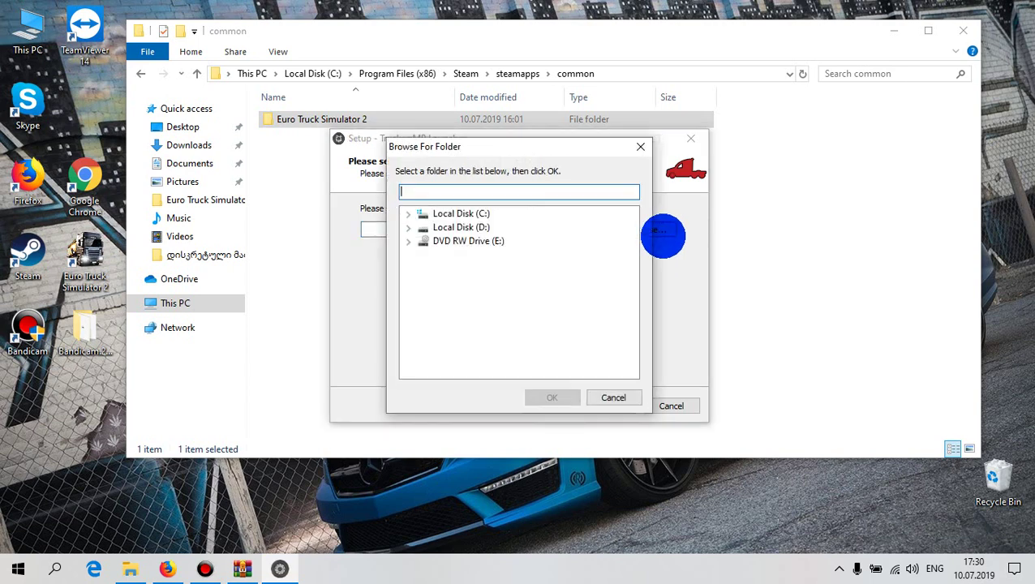
{"action": "left_click", "coordinate": [406, 212]}
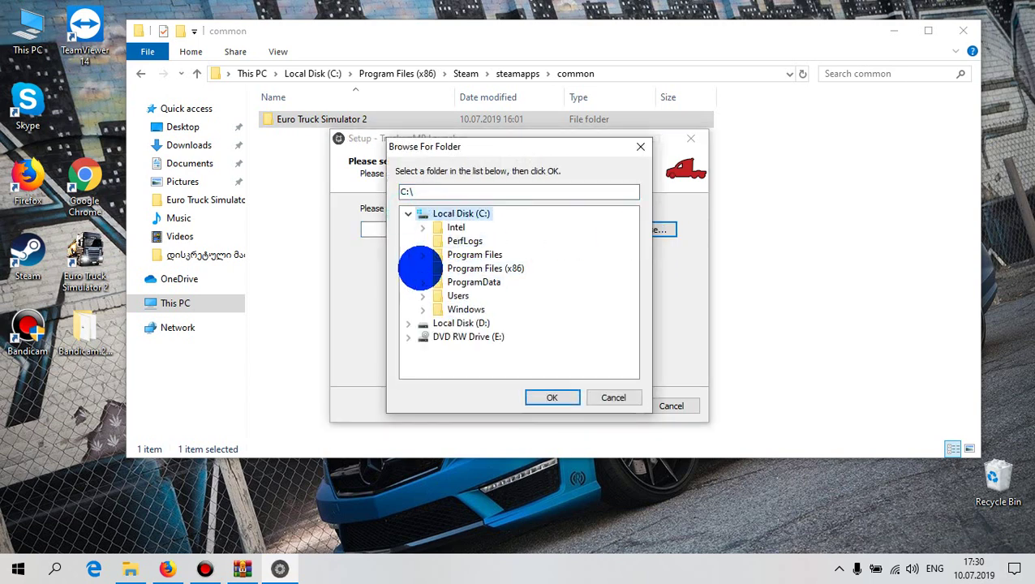
{"action": "left_click", "coordinate": [422, 267]}
{"action": "scroll", "coordinate": [629, 370], "scroll_direction": "down", "scroll_amount": 2}
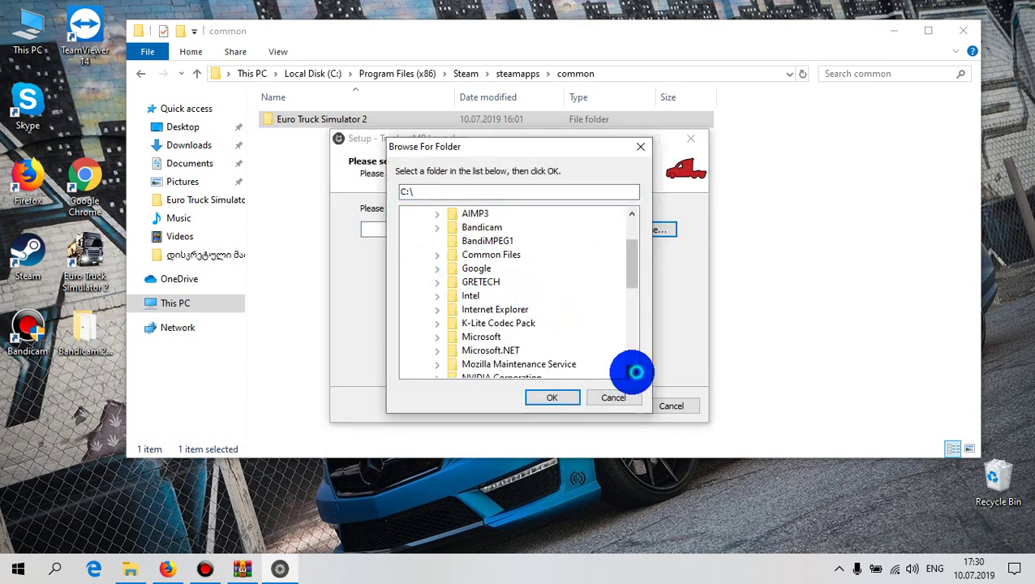
{"action": "left_click", "coordinate": [436, 350]}
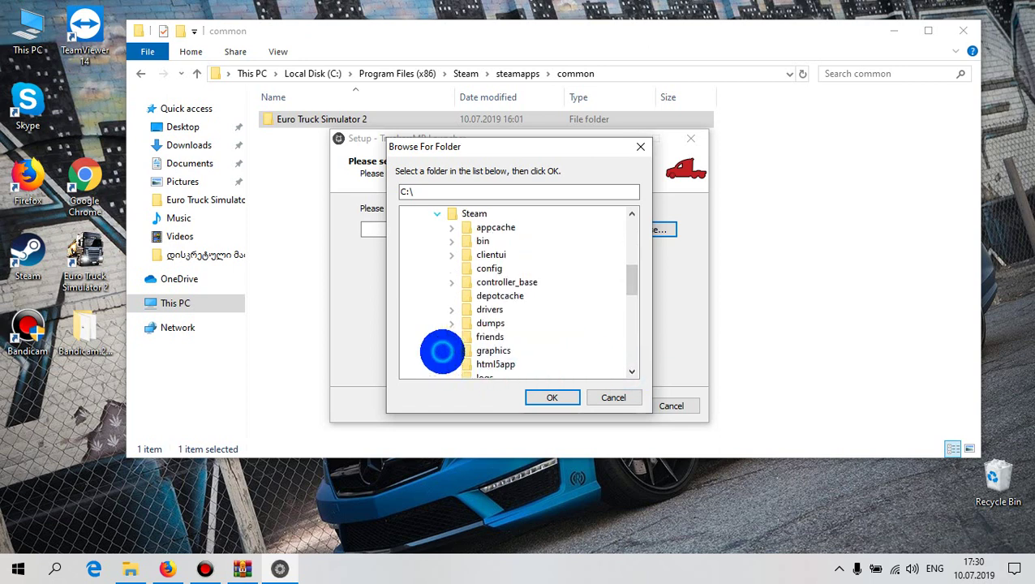
{"action": "left_click", "coordinate": [631, 367]}
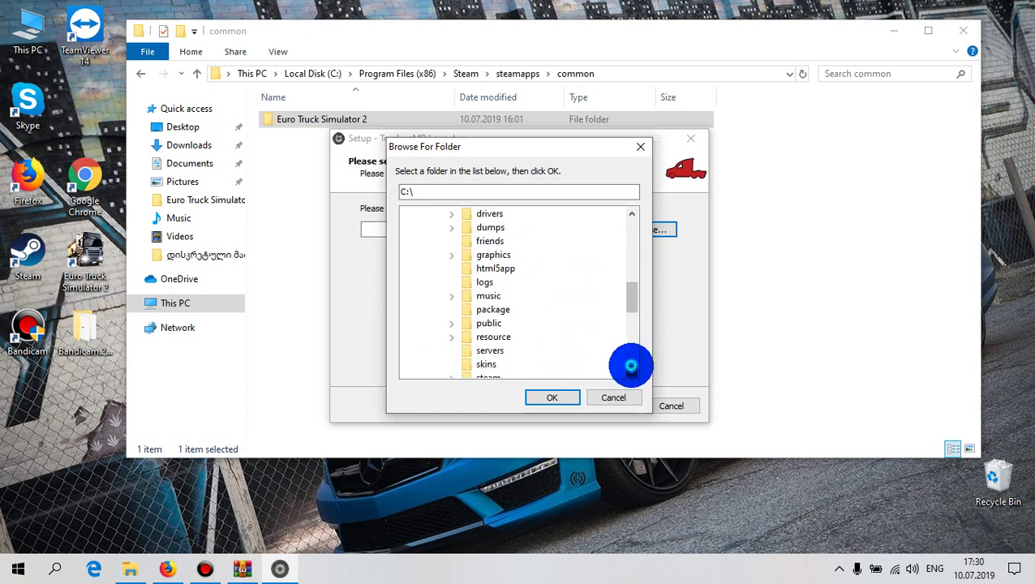
{"action": "left_click", "coordinate": [451, 311]}
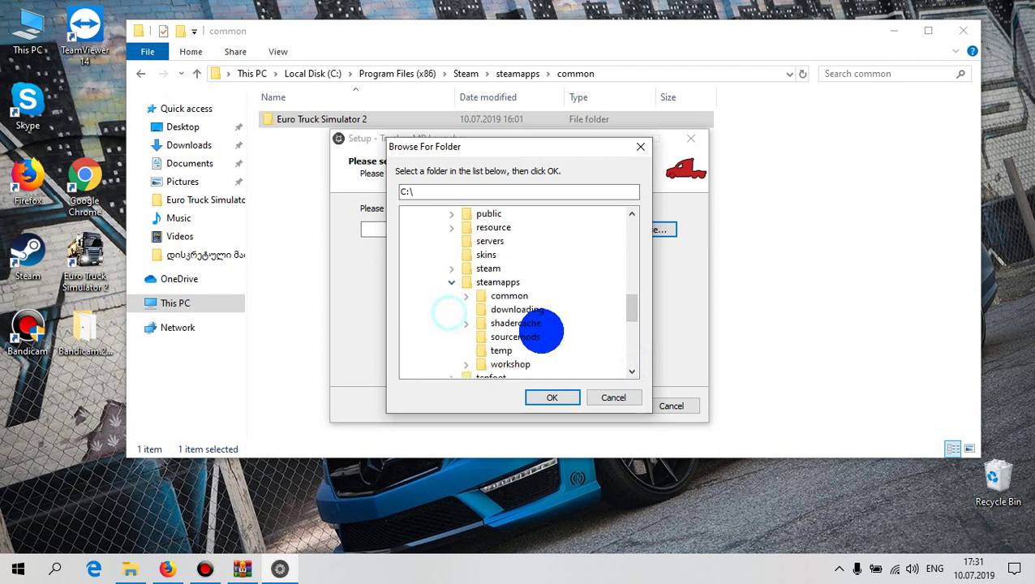
{"action": "left_click", "coordinate": [466, 296]}
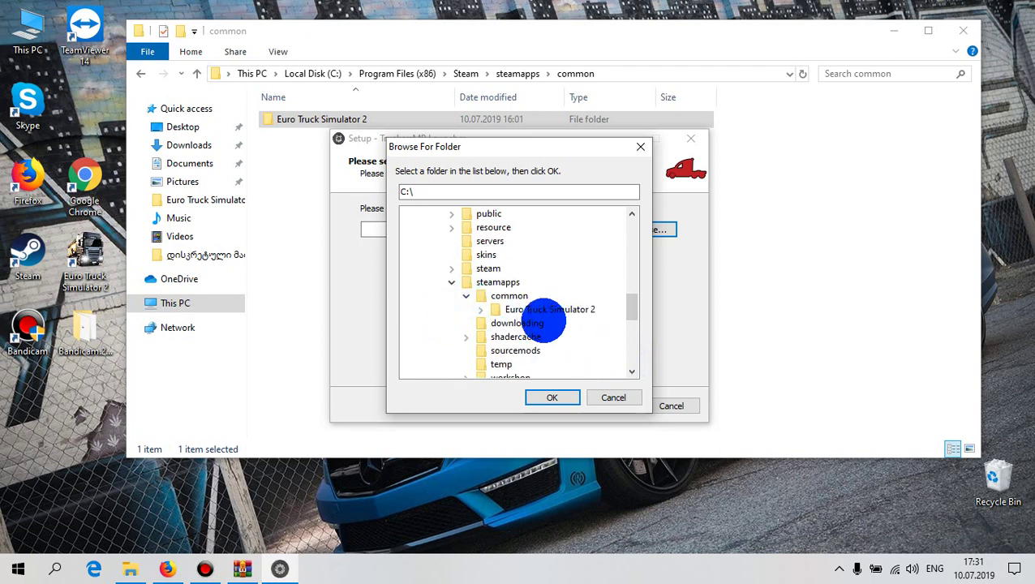
{"action": "left_click", "coordinate": [534, 310]}
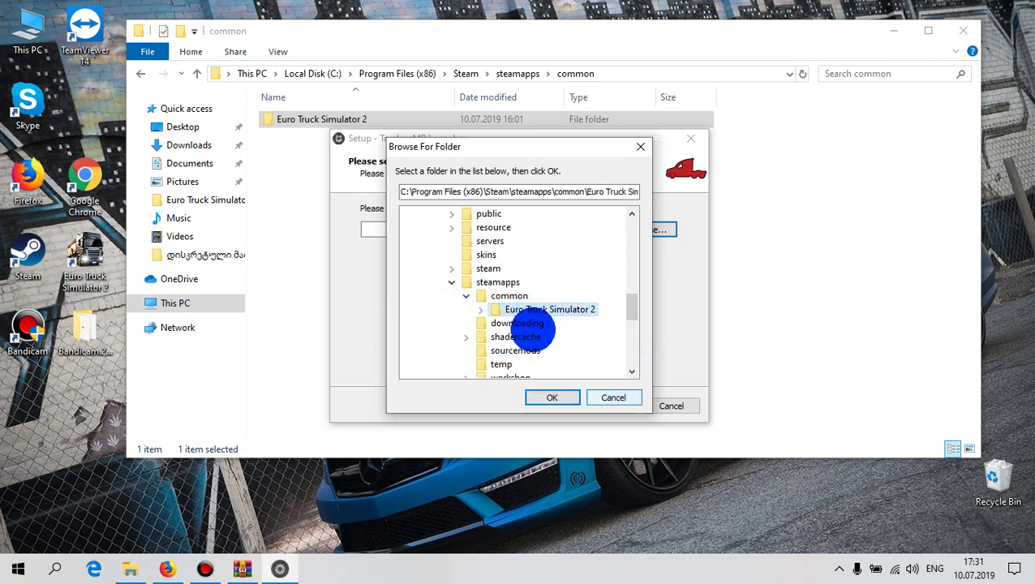
Confirm the selected Euro Truck Simulator 2 folder as the game directory and continue to the Start Menu folder page.
{"action": "left_click", "coordinate": [480, 310]}
{"action": "left_click", "coordinate": [477, 309]}
{"action": "left_click", "coordinate": [566, 316]}
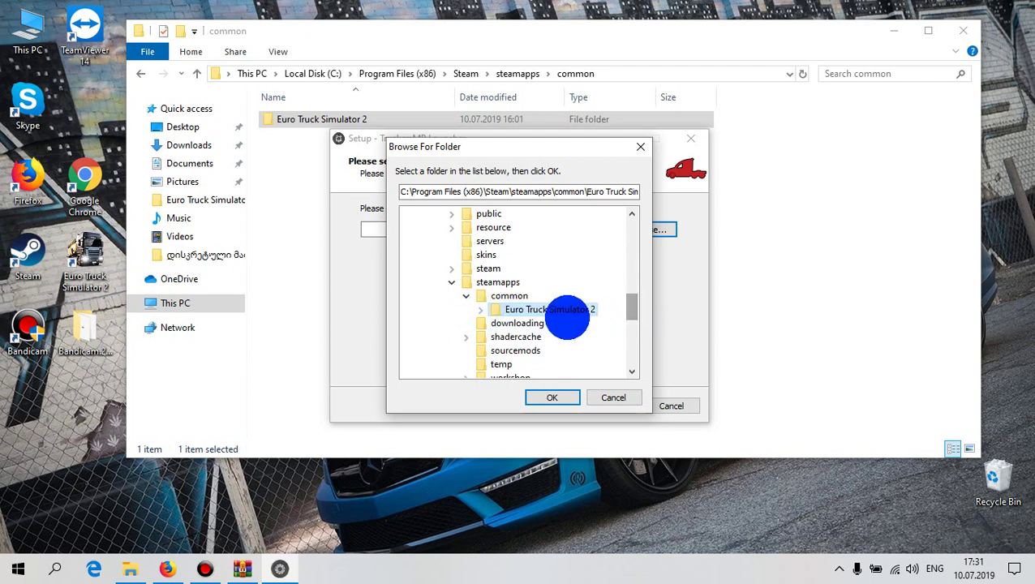
{"action": "left_click", "coordinate": [560, 397]}
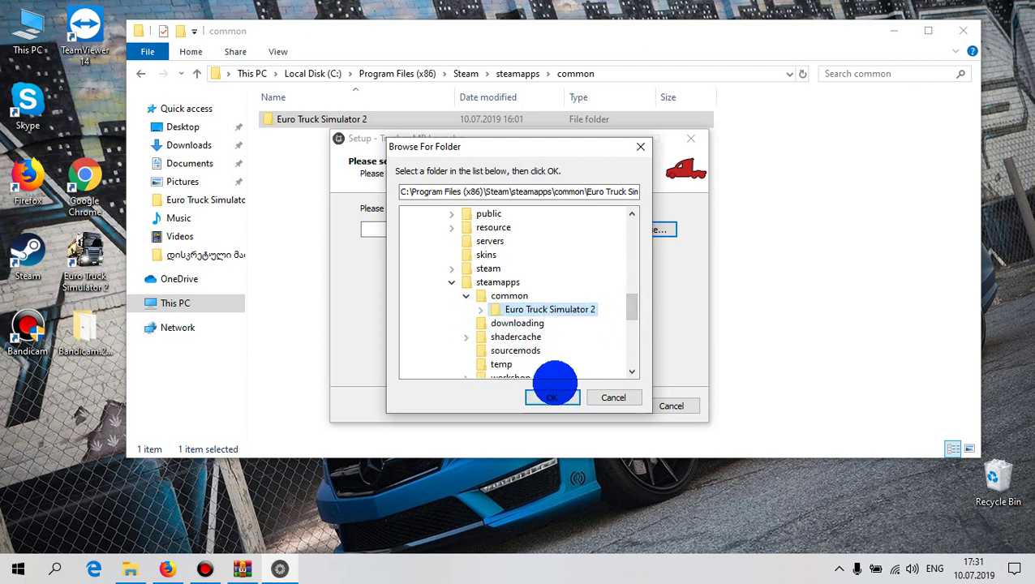
{"action": "left_click_drag", "start_coordinate": [554, 381], "coordinate": [573, 380]}
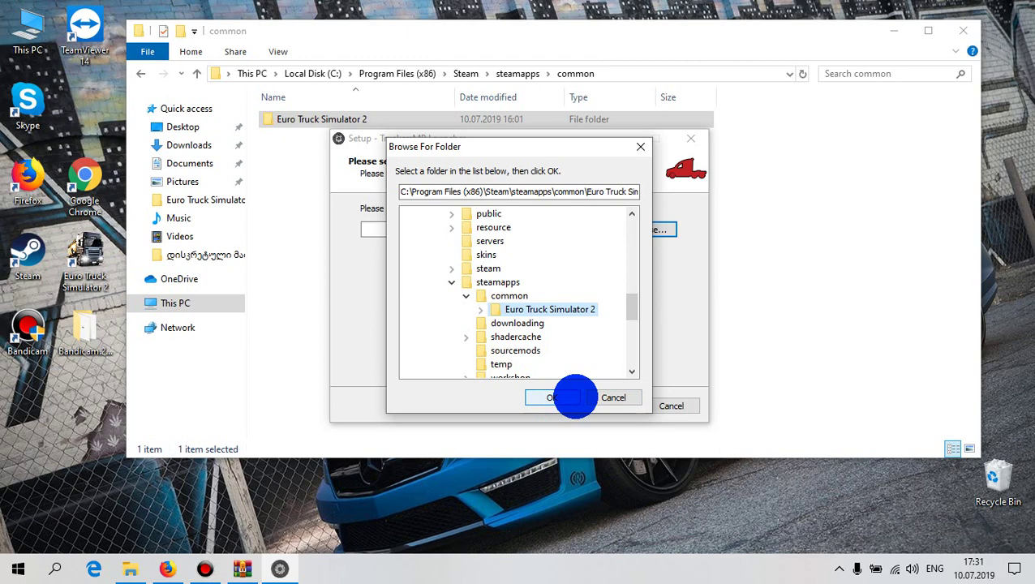
{"action": "left_click", "coordinate": [574, 398]}
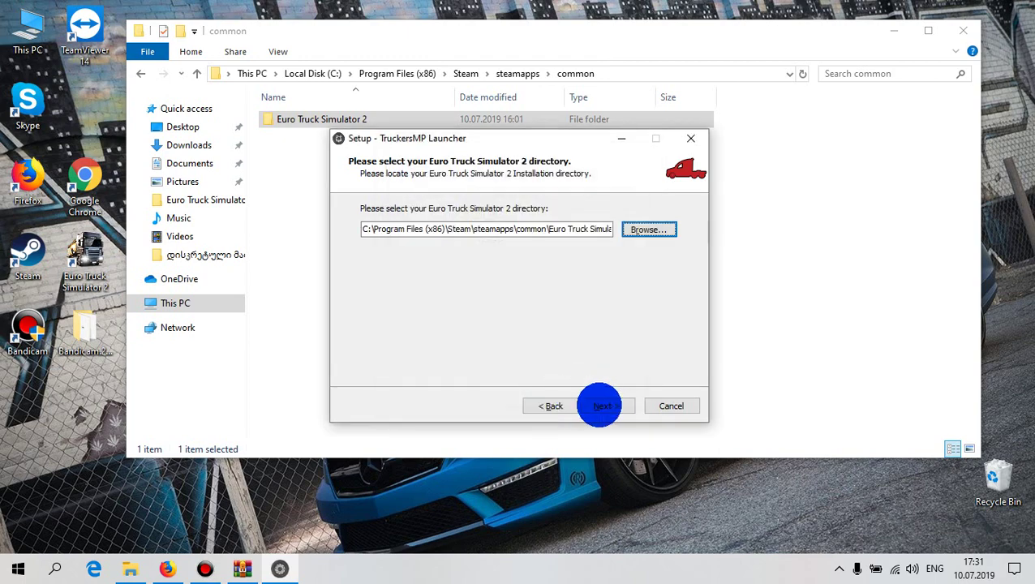
{"action": "left_click", "coordinate": [613, 405]}
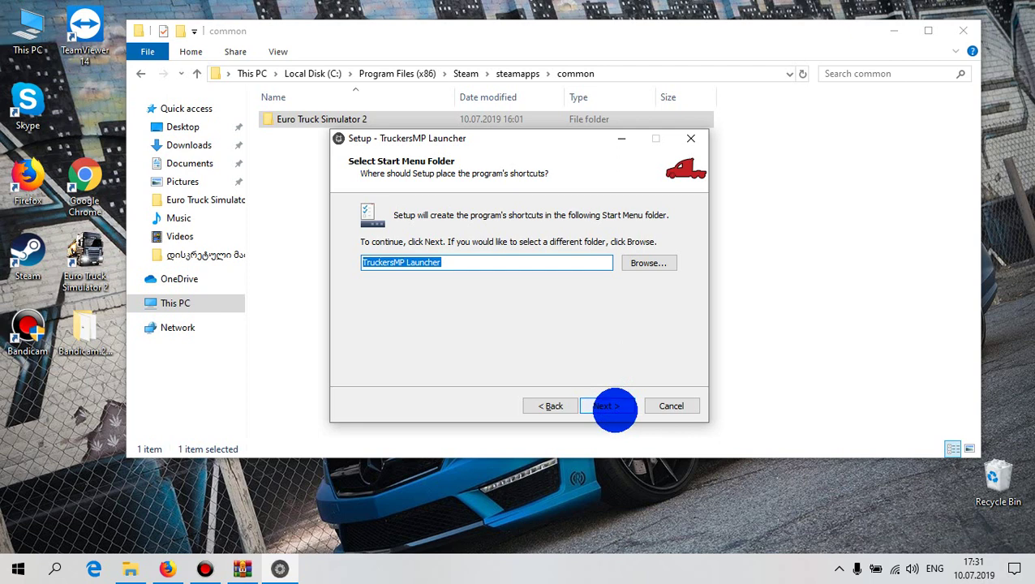
Keep the TruckersMP Launcher Start Menu folder and the desktop icon option, then install the launcher and finish the setup.
{"action": "left_click", "coordinate": [609, 406]}
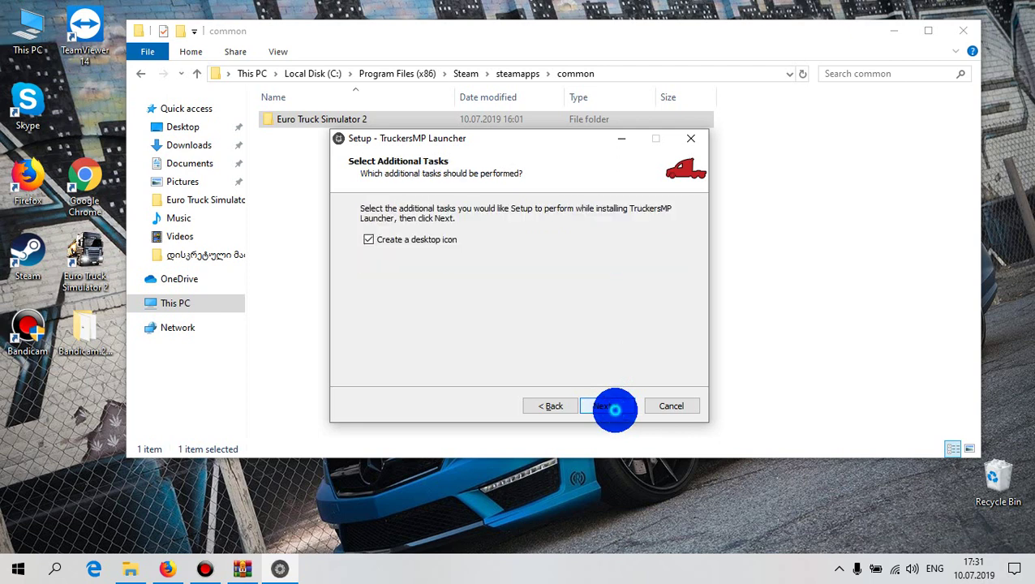
{"action": "left_click", "coordinate": [614, 409]}
{"action": "left_click", "coordinate": [612, 406]}
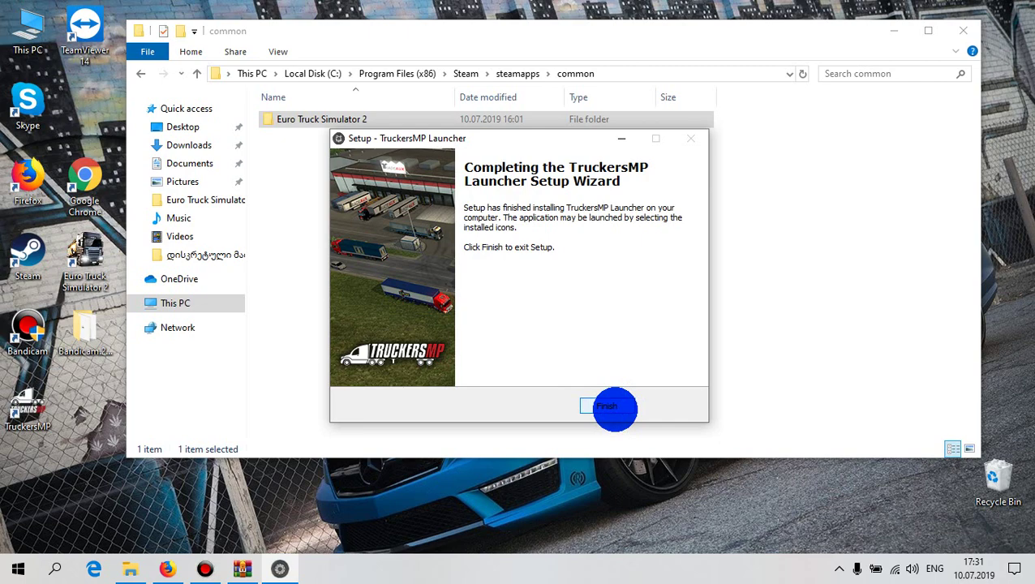
{"action": "left_click", "coordinate": [608, 406]}
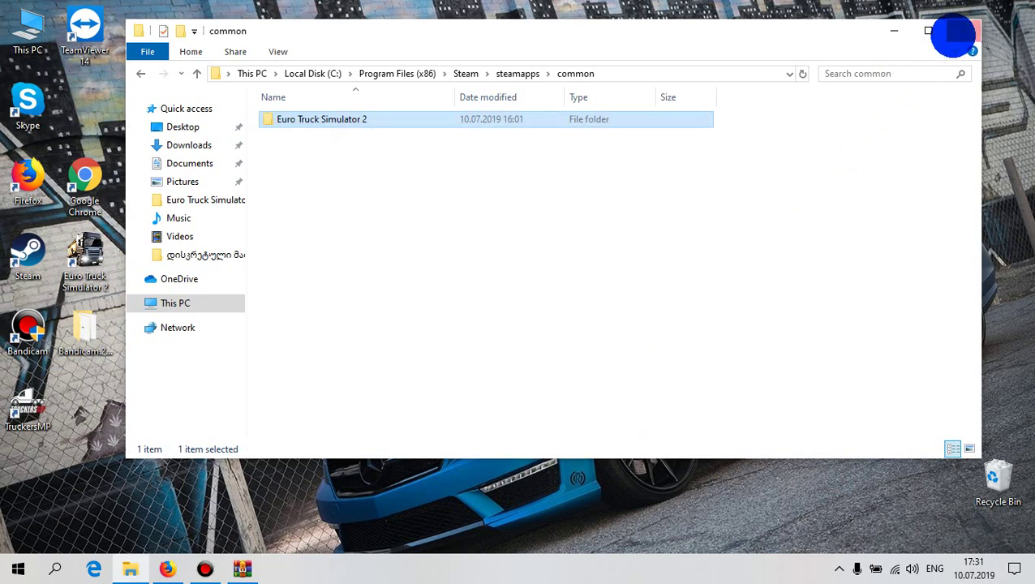
Close the file window showing the common folder and refresh the desktop.
{"action": "left_click", "coordinate": [962, 30]}
{"action": "right_click", "coordinate": [666, 216]}
{"action": "left_click", "coordinate": [612, 354]}
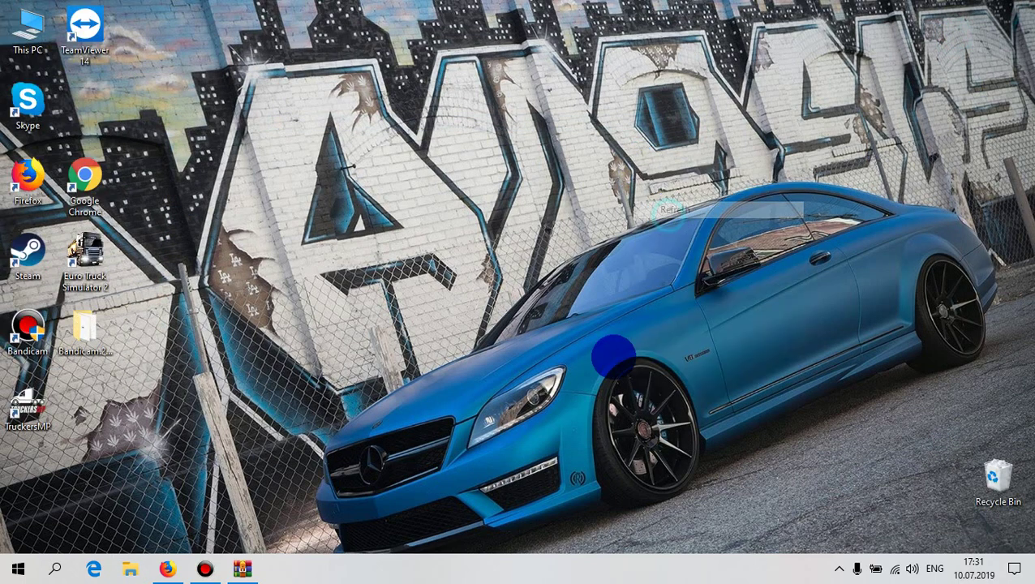
Close the launcher_1004.zip archive and the browser with the TruckersMP download page, then refresh the desktop.
{"action": "left_click", "coordinate": [248, 568]}
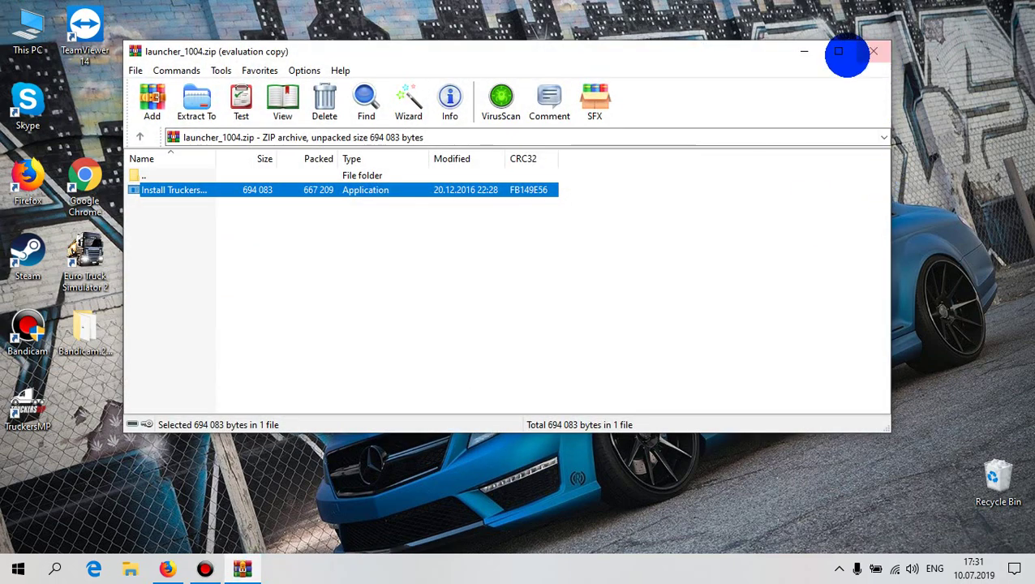
{"action": "left_click", "coordinate": [869, 49]}
{"action": "left_click", "coordinate": [167, 568]}
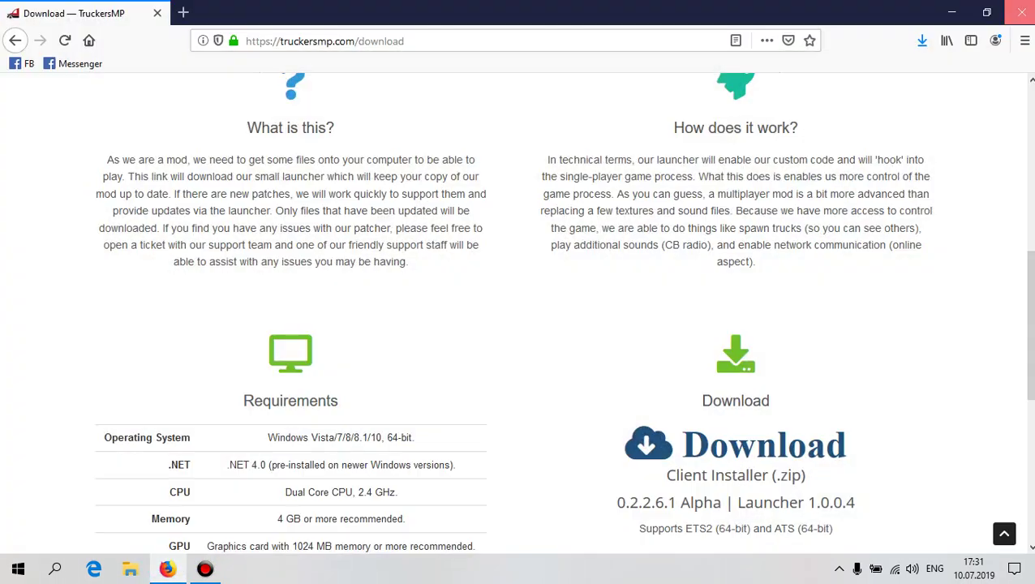
{"action": "key", "text": "super+d"}
{"action": "right_click", "coordinate": [358, 214]}
{"action": "left_click", "coordinate": [365, 256]}
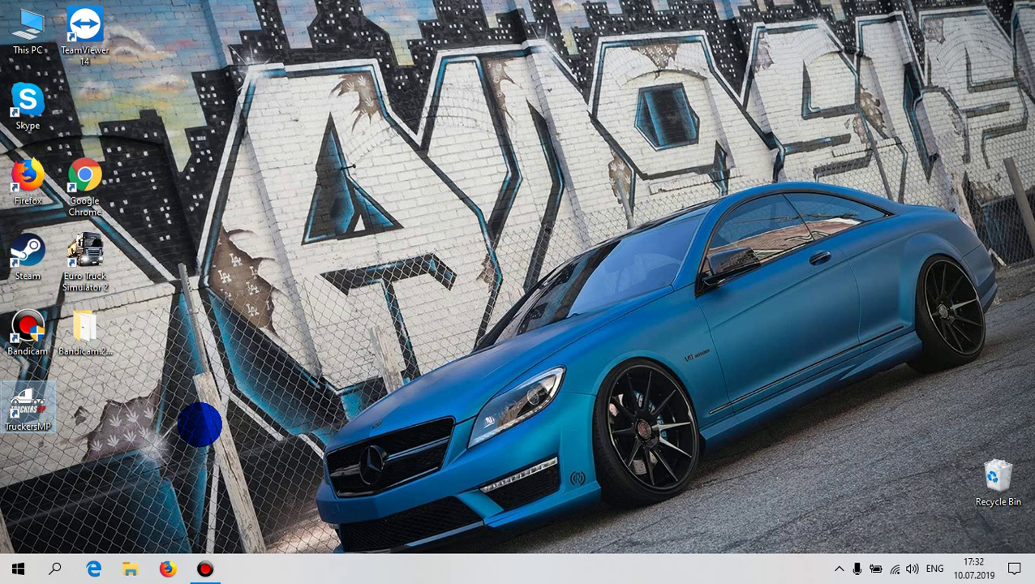
Open the TruckersMP launcher from the desktop and start installing the available Euro Truck Simulator 2 and System updates.
{"action": "left_click", "coordinate": [838, 570]}
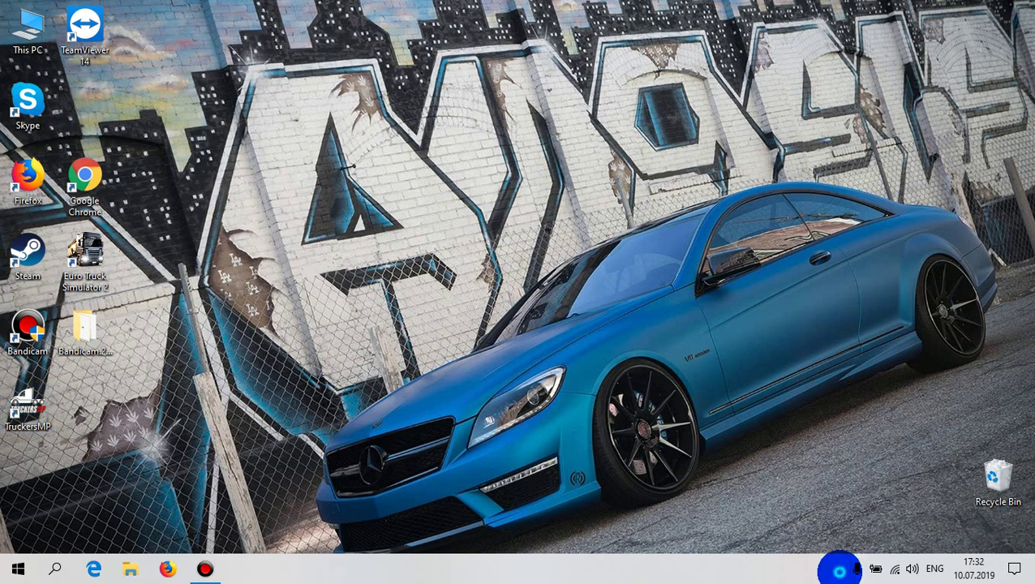
{"action": "left_click", "coordinate": [34, 410]}
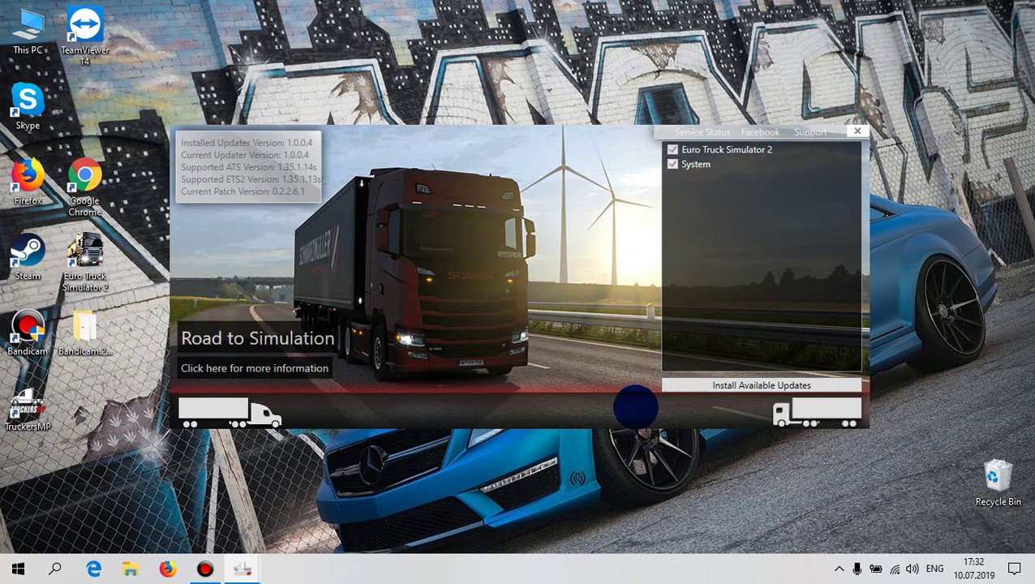
{"action": "left_click", "coordinate": [799, 385]}
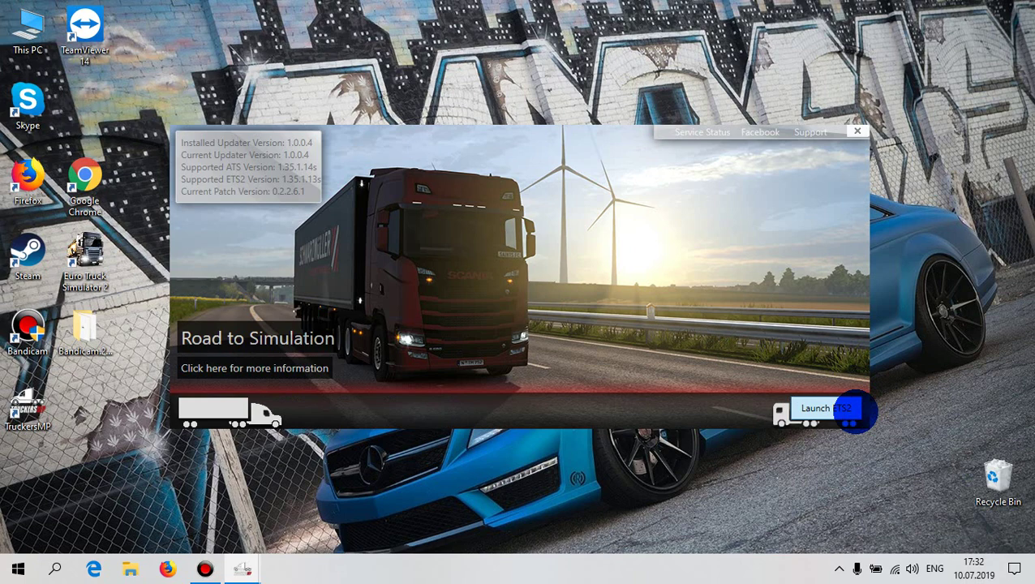
{"action": "left_click", "coordinate": [850, 412]}
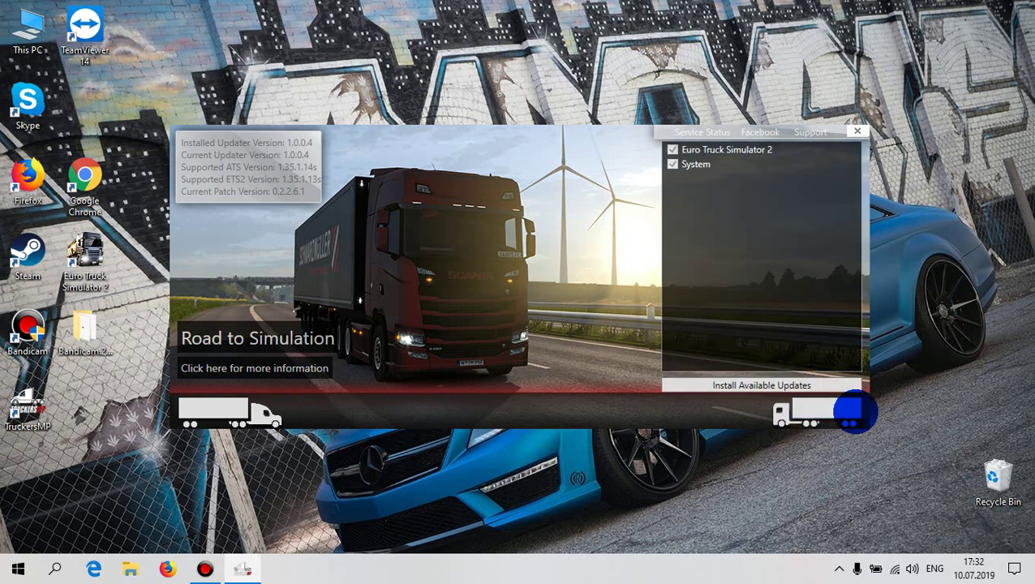
{"action": "left_click", "coordinate": [825, 386]}
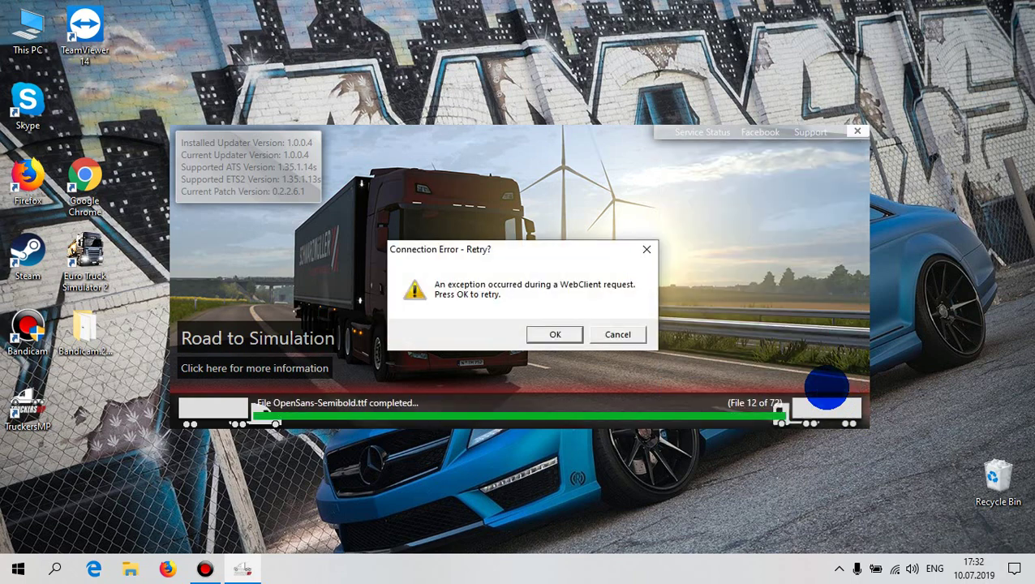
Retry the interrupted update download repeatedly and dismiss the connection error dialog.
{"action": "left_click", "coordinate": [555, 335]}
{"action": "left_click", "coordinate": [557, 335]}
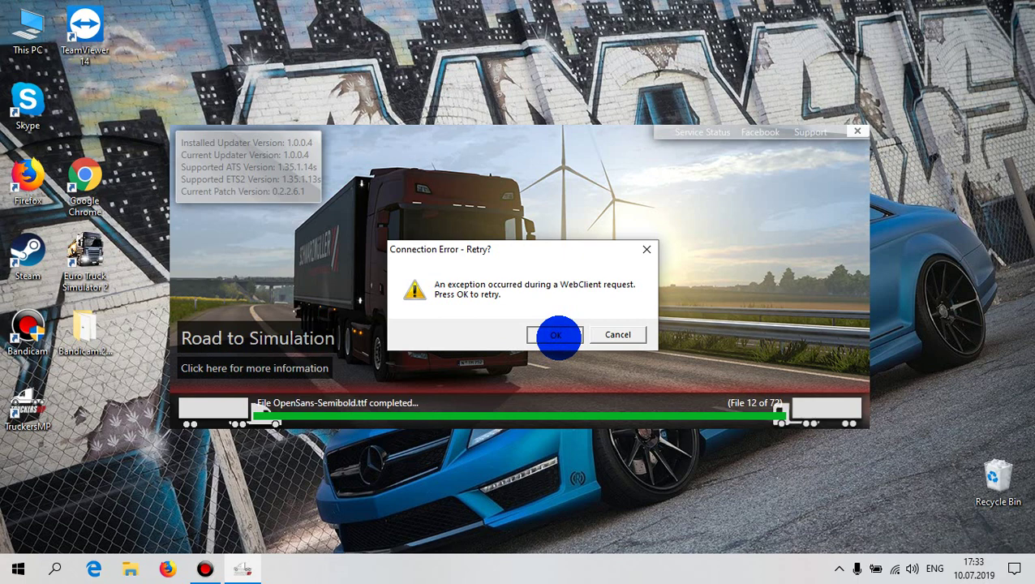
{"action": "left_click", "coordinate": [557, 335]}
{"action": "left_click", "coordinate": [557, 335]}
{"action": "left_click", "coordinate": [556, 335]}
{"action": "left_click", "coordinate": [557, 335]}
{"action": "left_click", "coordinate": [596, 334]}
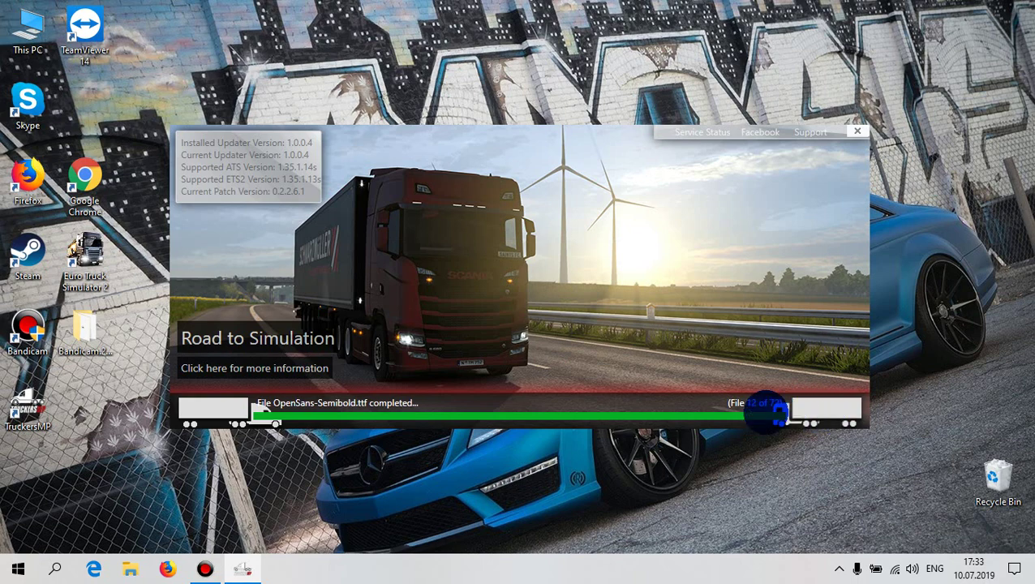